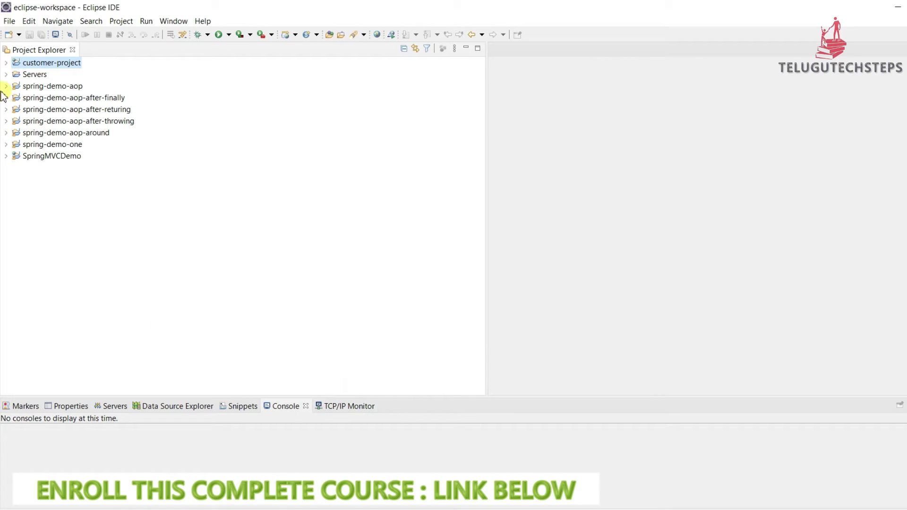
Expand customer-project and Java Resources, then start a new package in src.
{"action": "left_click", "coordinate": [6, 62]}
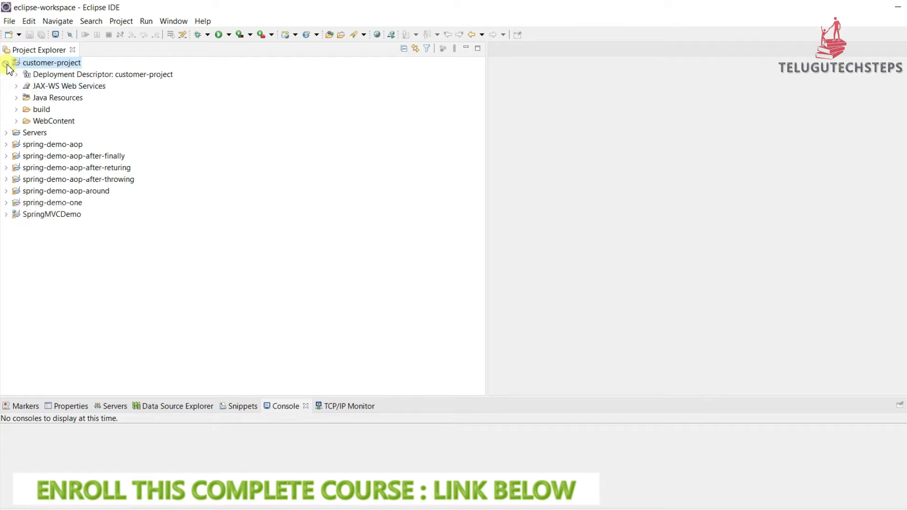
{"action": "left_click", "coordinate": [15, 97]}
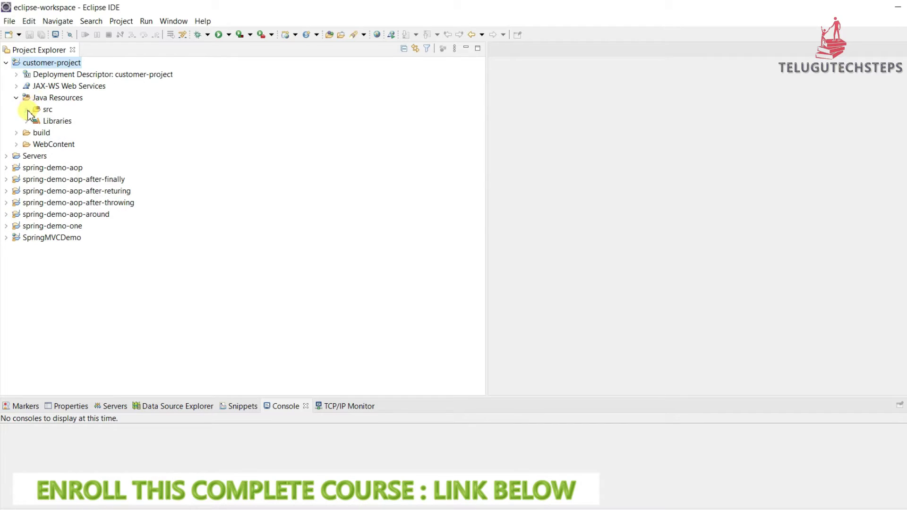
{"action": "left_click", "coordinate": [43, 111]}
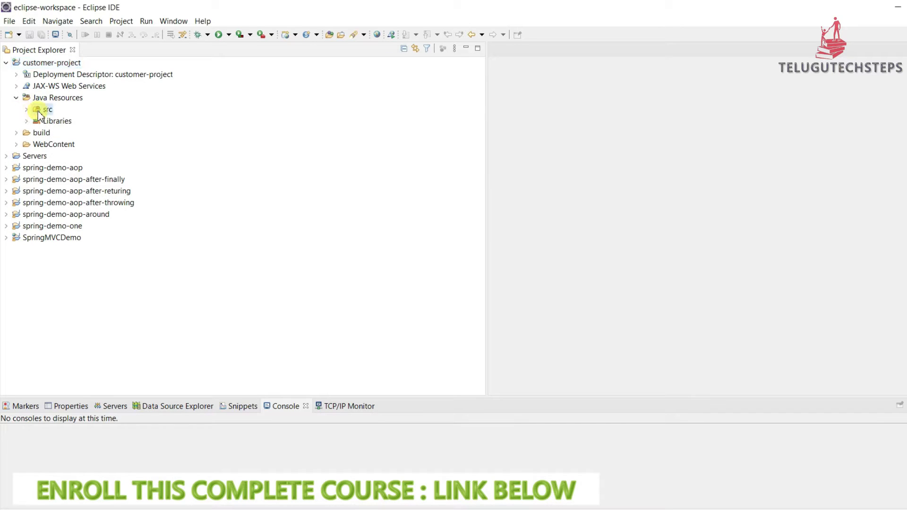
{"action": "right_click", "coordinate": [43, 112]}
{"action": "mouse_move", "coordinate": [142, 118]}
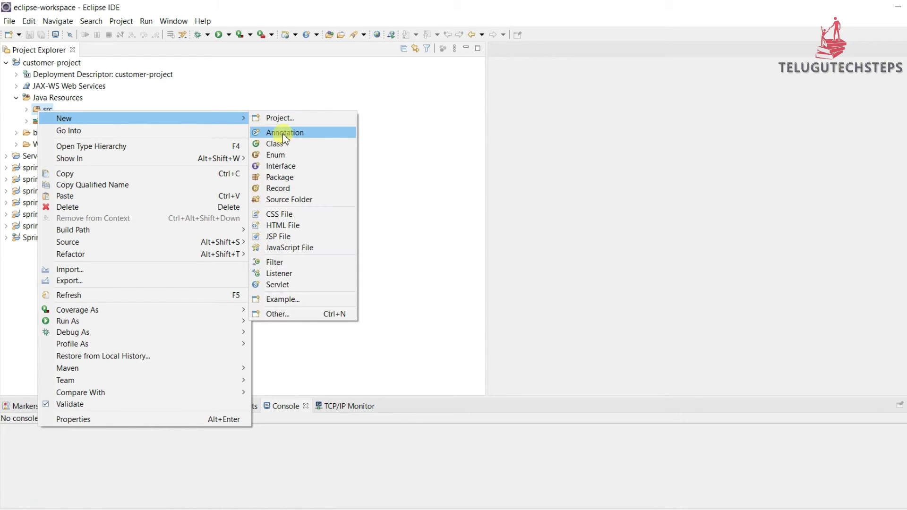
{"action": "left_click", "coordinate": [294, 177]}
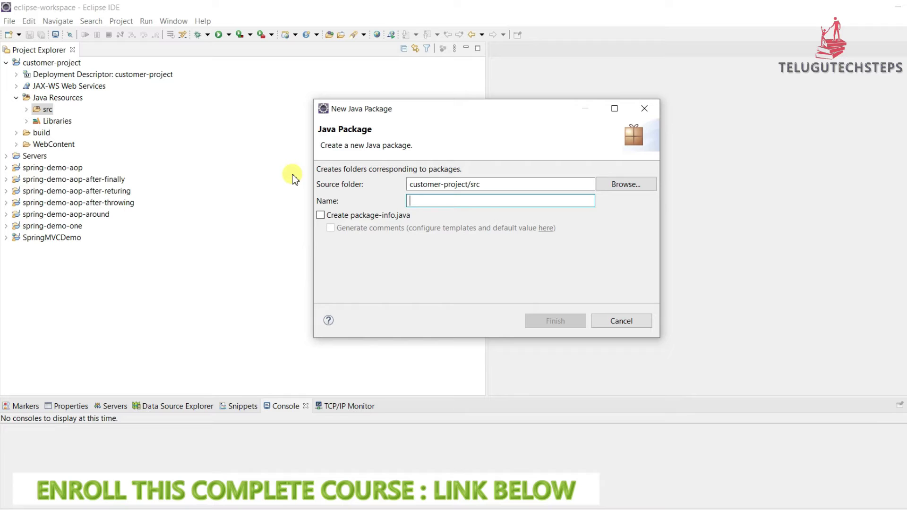
{"action": "type", "text": "co"}
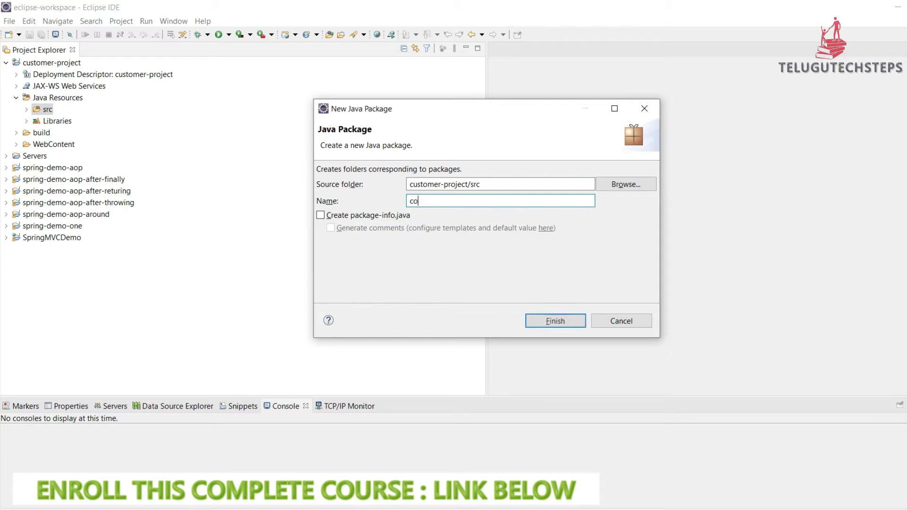
{"action": "type", "text": "m."}
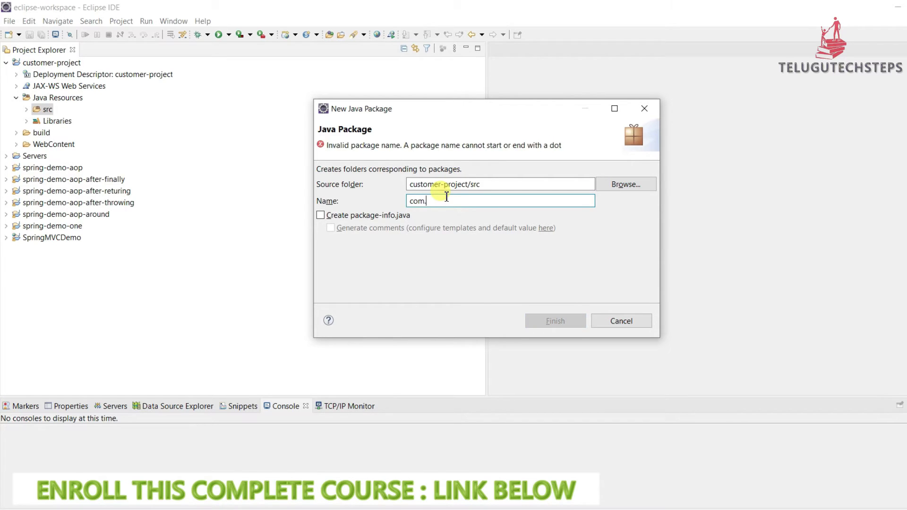
{"action": "type", "text": "tts."}
{"action": "type", "text": "spring"}
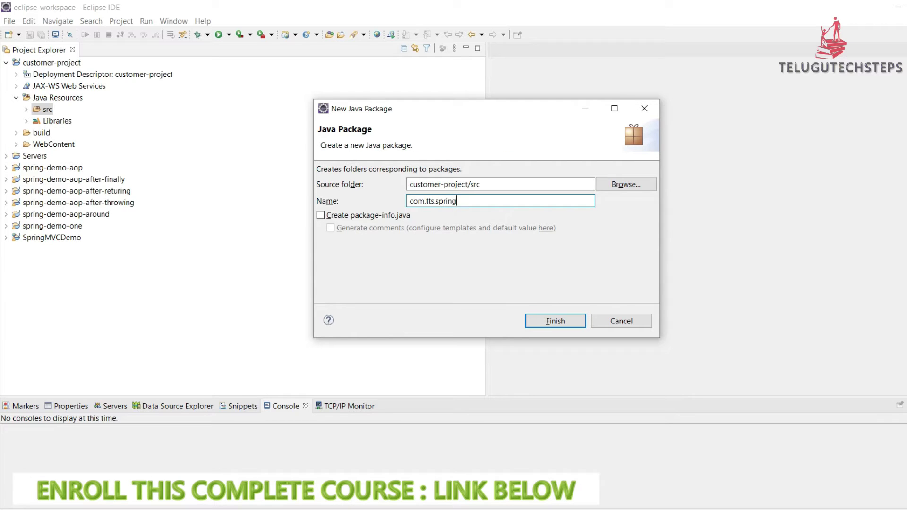
{"action": "type", "text": "pr"}
{"action": "type", "text": "oject."}
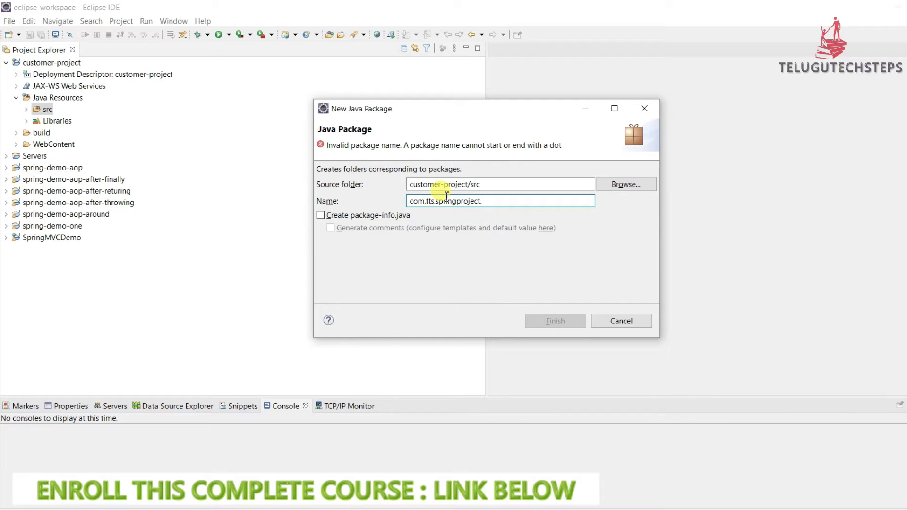
{"action": "type", "text": "contro"}
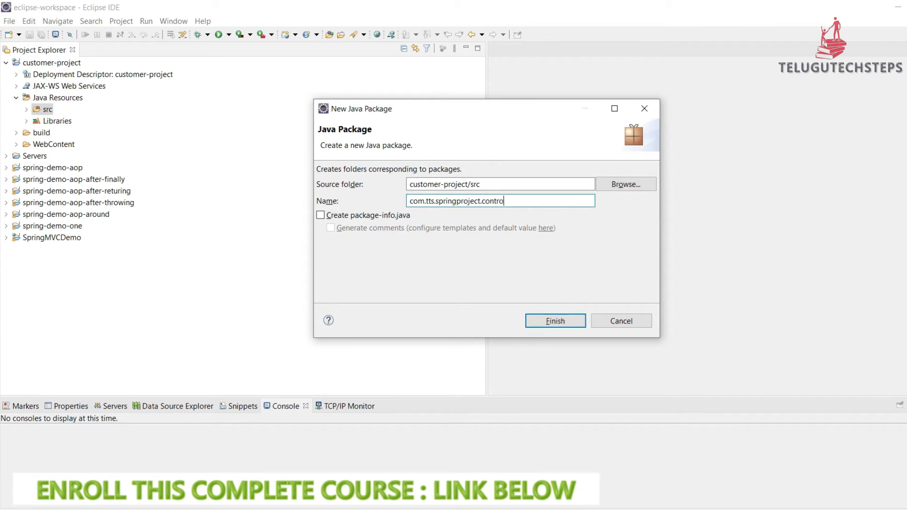
{"action": "type", "text": "ller"}
Create package com.tts.springproject.controller and start a new class inside it.
{"action": "left_click", "coordinate": [538, 320]}
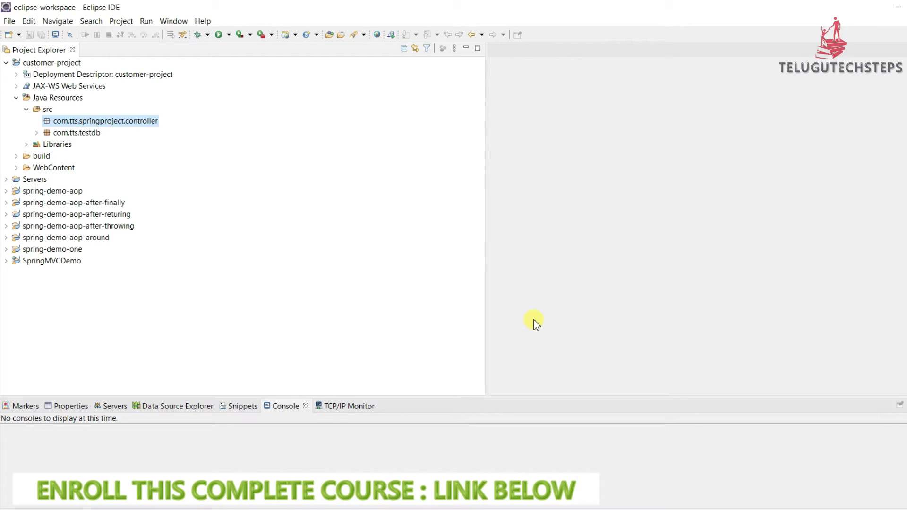
{"action": "right_click", "coordinate": [116, 122]}
{"action": "mouse_move", "coordinate": [142, 129]}
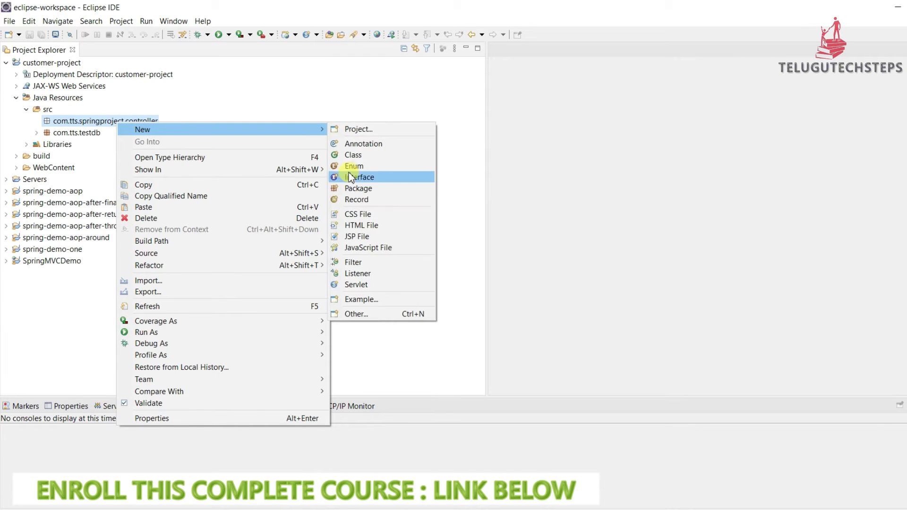
{"action": "left_click", "coordinate": [388, 156]}
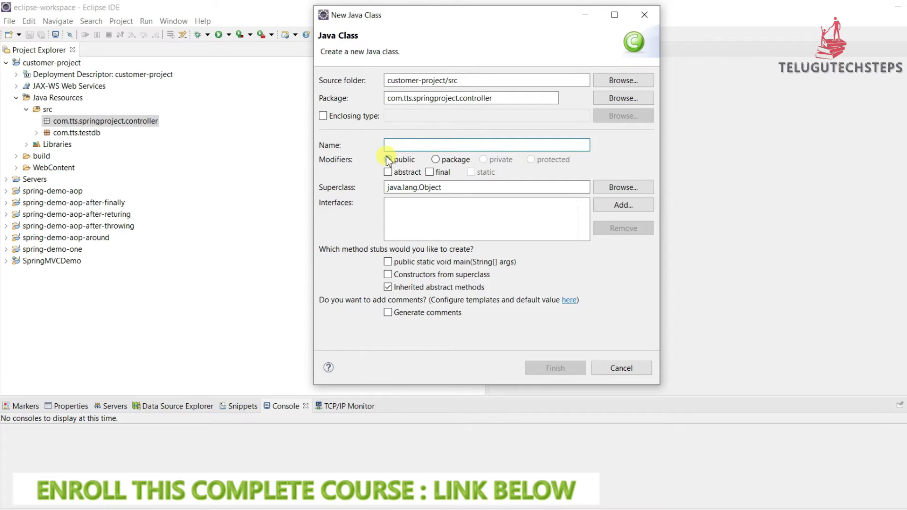
{"action": "type", "text": "Cus"}
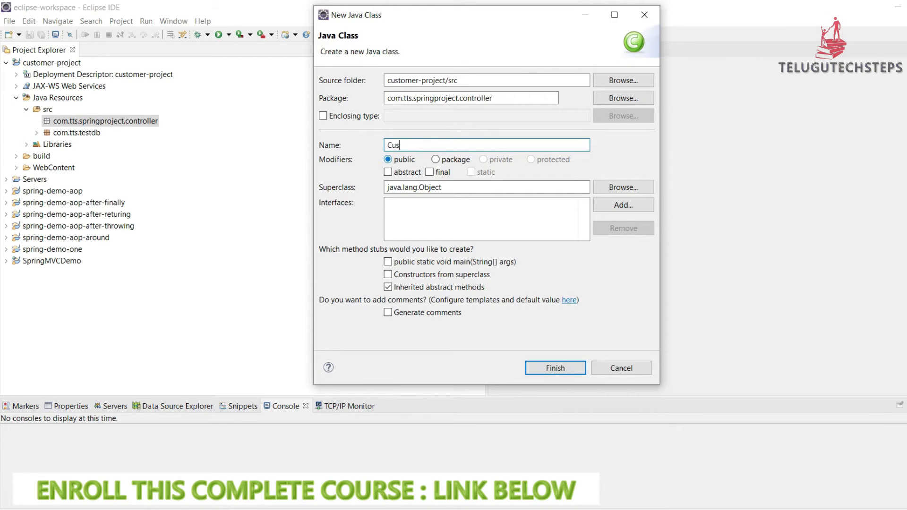
{"action": "type", "text": "tomerC"}
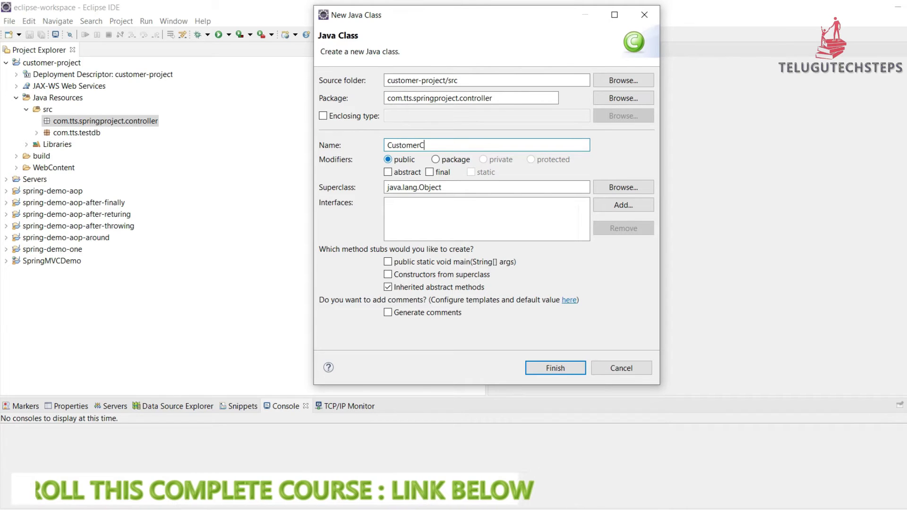
{"action": "type", "text": "ontroller"}
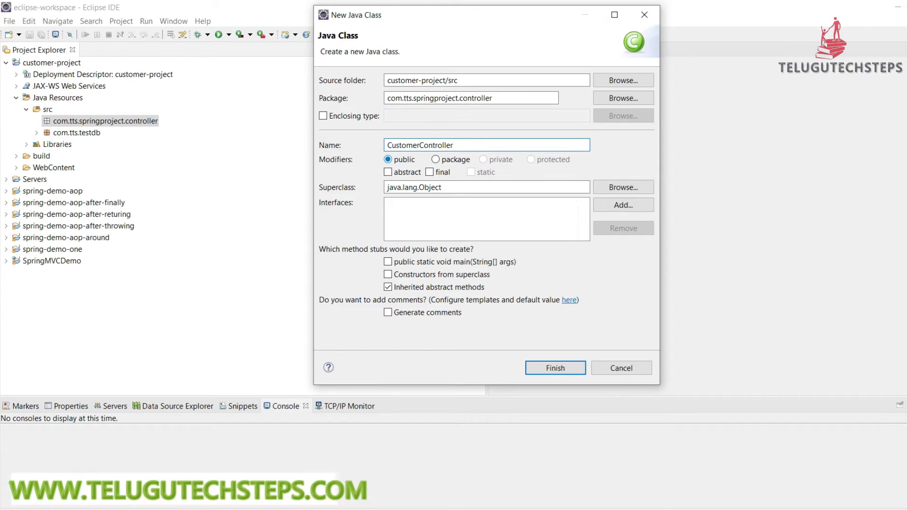
Create the CustomerController class and widen the code editor area.
{"action": "left_click", "coordinate": [556, 371]}
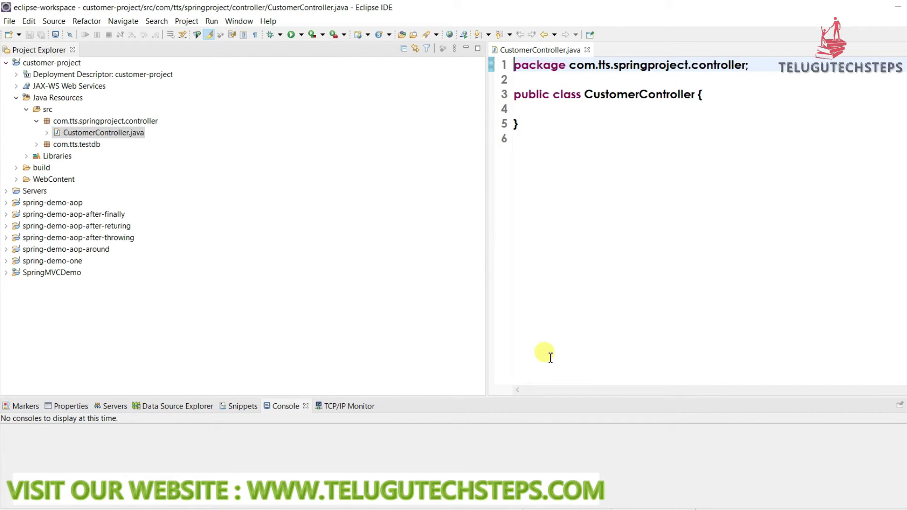
{"action": "left_click_drag", "start_coordinate": [488, 186], "coordinate": [181, 164]}
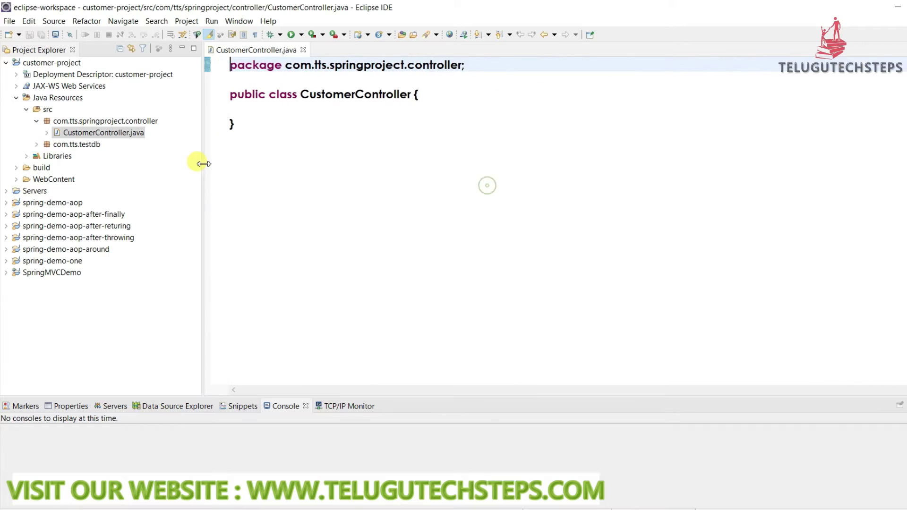
{"action": "left_click", "coordinate": [273, 169]}
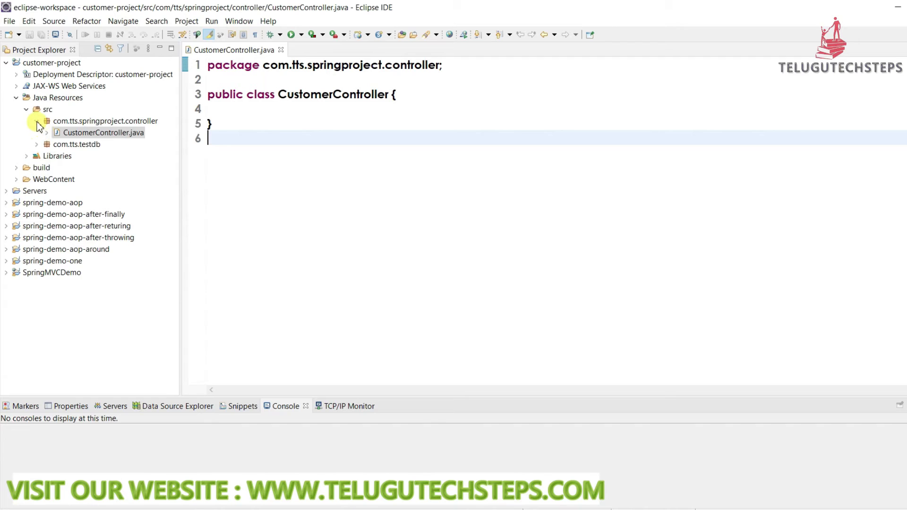
Collapse the project tree and add blank lines inside the class body.
{"action": "left_click", "coordinate": [37, 121]}
{"action": "left_click", "coordinate": [16, 96]}
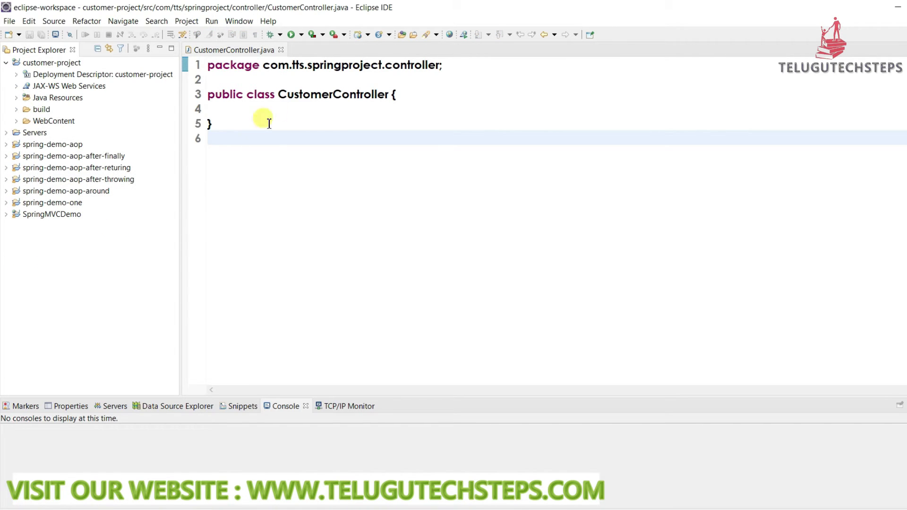
{"action": "left_click_drag", "start_coordinate": [431, 103], "coordinate": [443, 89]}
{"action": "left_click", "coordinate": [444, 91]}
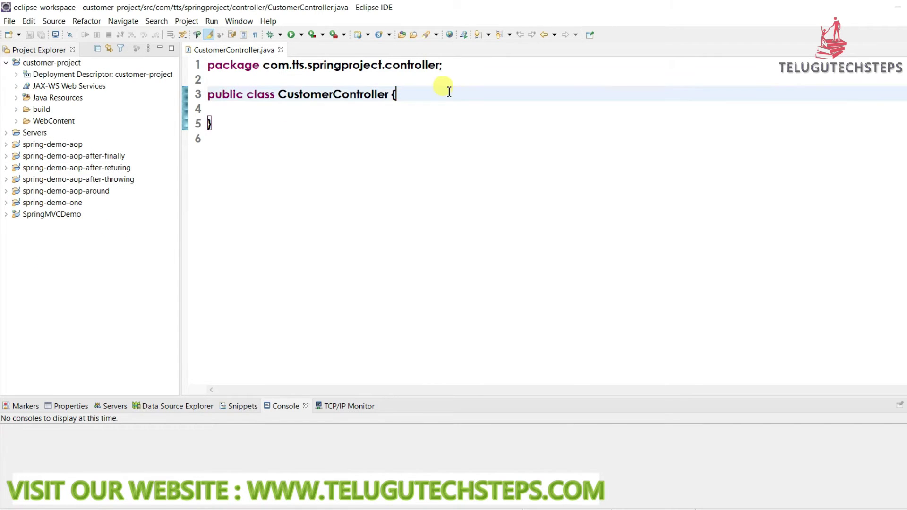
{"action": "key", "text": "Return"}
{"action": "key", "text": "Return"}
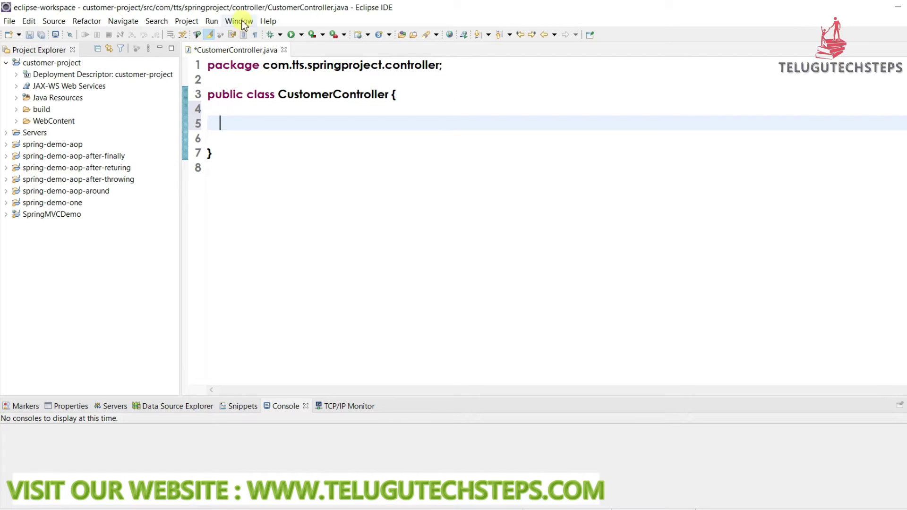
{"action": "left_click", "coordinate": [211, 80]}
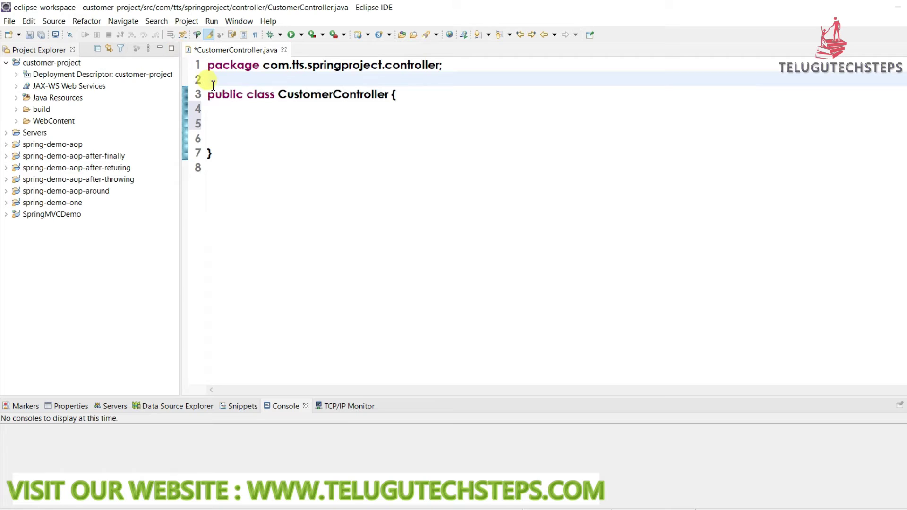
{"action": "key", "text": "Return"}
{"action": "type", "text": "@Co"}
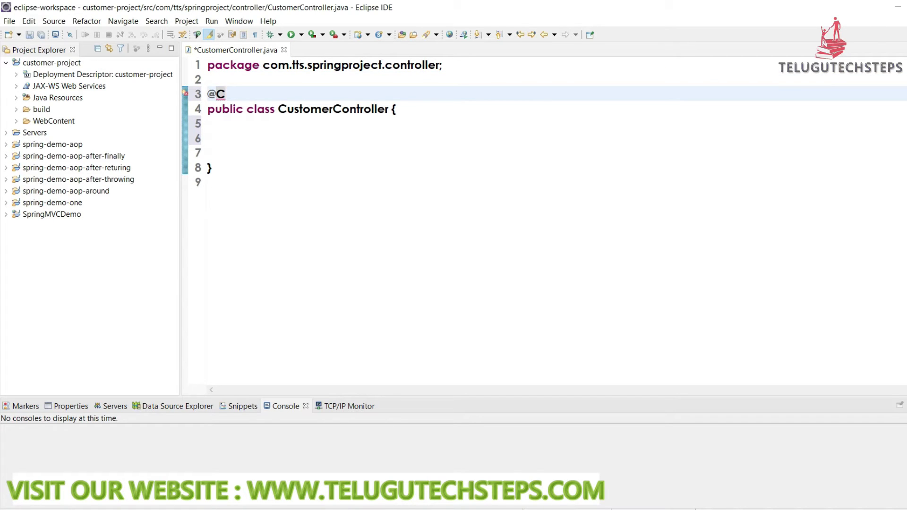
{"action": "type", "text": "ntro"}
{"action": "type", "text": "ller"}
{"action": "key", "text": "Return"}
{"action": "type", "text": "@"}
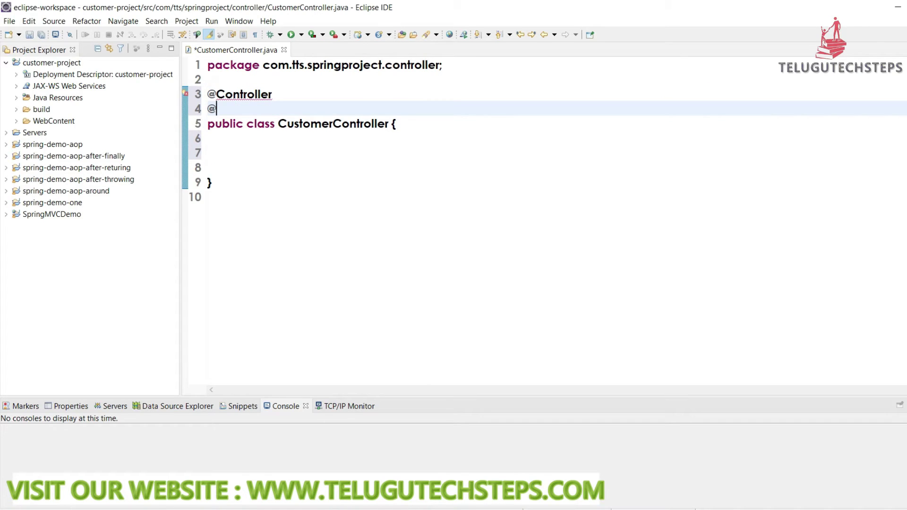
{"action": "type", "text": "Reque"}
{"action": "type", "text": "stMa"}
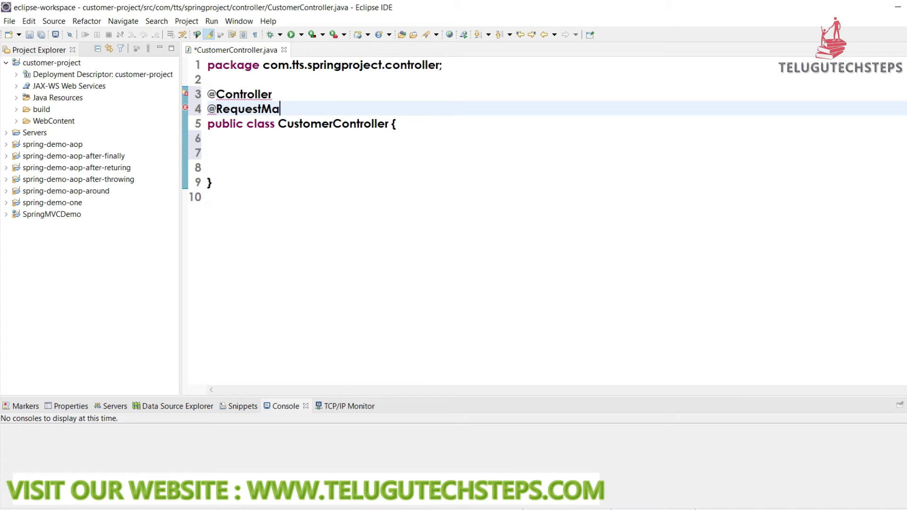
{"action": "type", "text": "pping"}
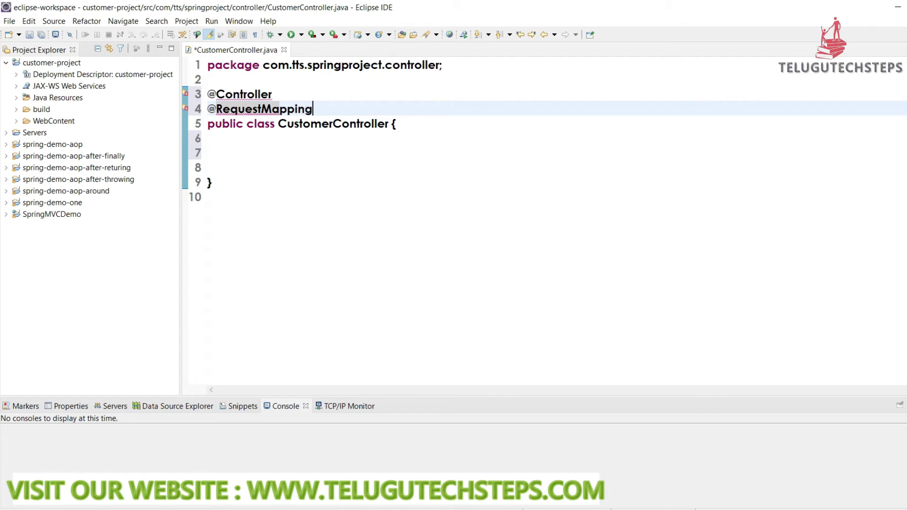
{"action": "type", "text": "(\""}
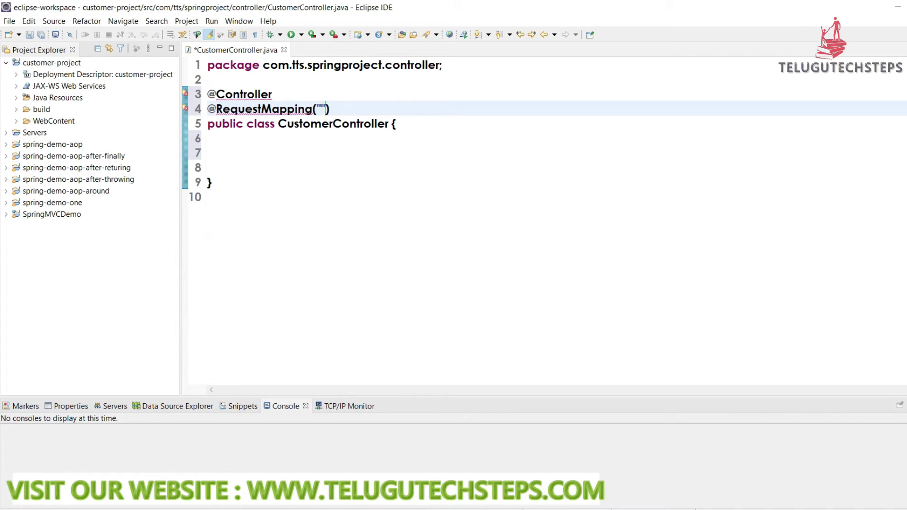
{"action": "type", "text": "/"}
{"action": "type", "text": "custom"}
{"action": "type", "text": "er"}
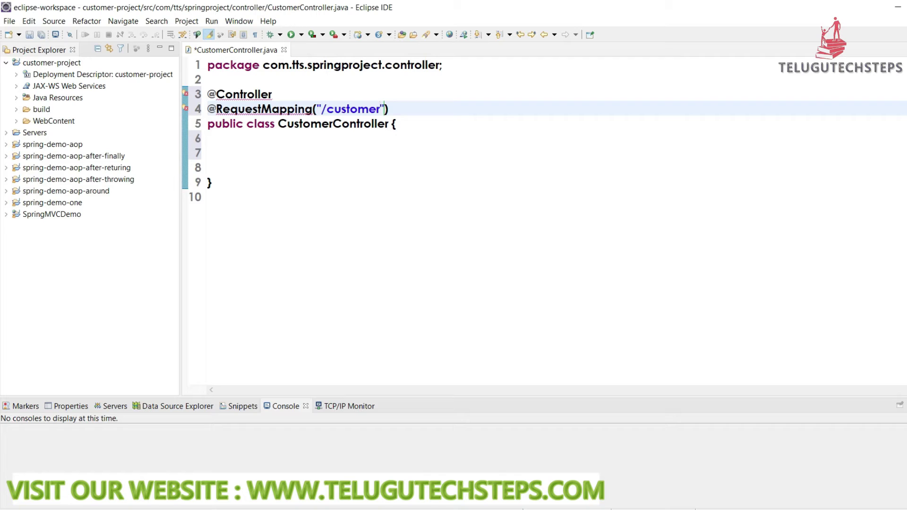
Organize imports for Controller and RequestMapping, then save the file.
{"action": "key", "text": "ctrl+shift+o"}
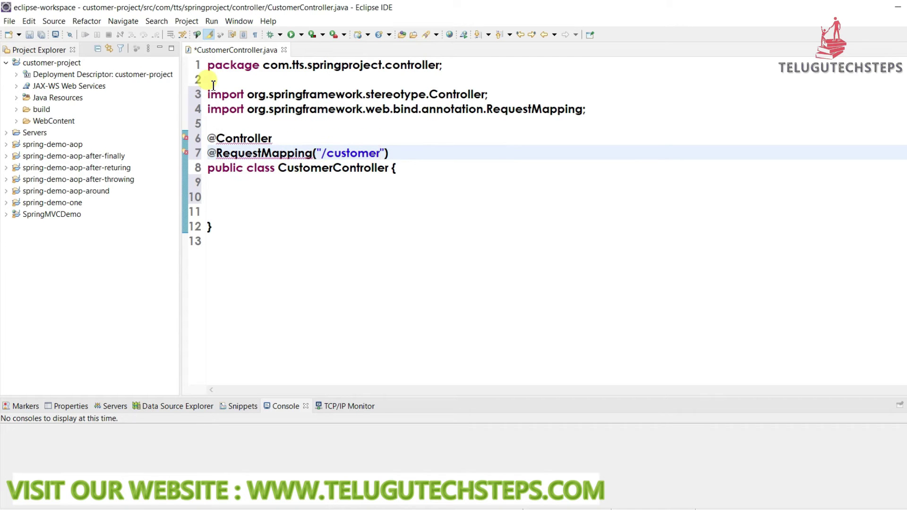
{"action": "left_click", "coordinate": [521, 190]}
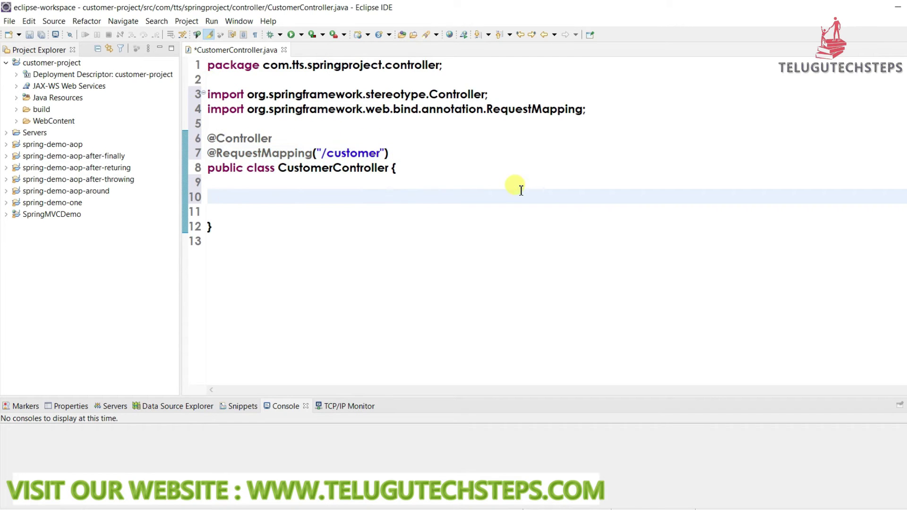
{"action": "key", "text": "ctrl+s"}
Write the listCustomer(Model theModel) method body returning "customerlist" and save.
{"action": "left_click", "coordinate": [399, 171]}
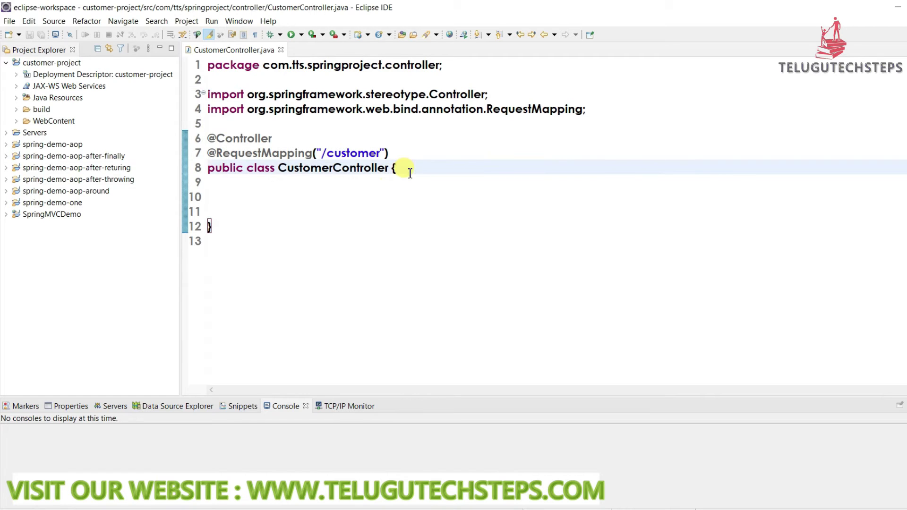
{"action": "key", "text": "Return"}
{"action": "key", "text": "Return"}
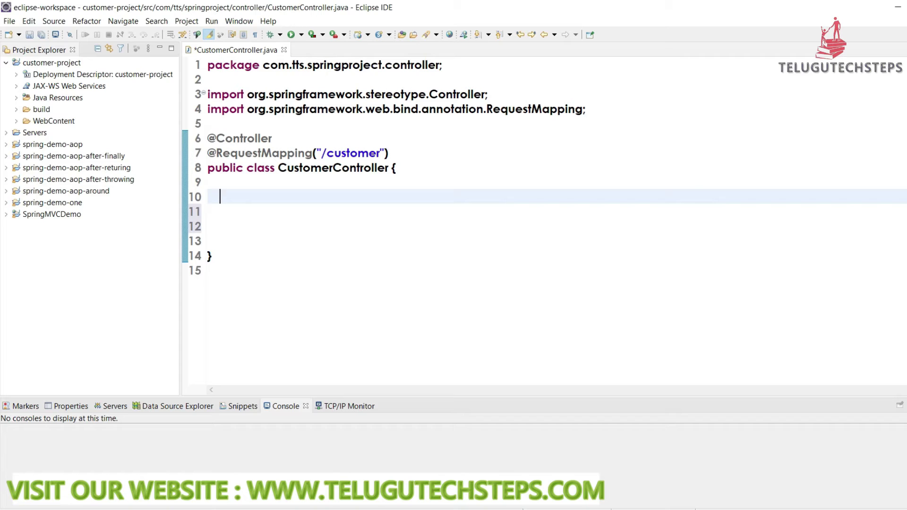
{"action": "type", "text": "public "}
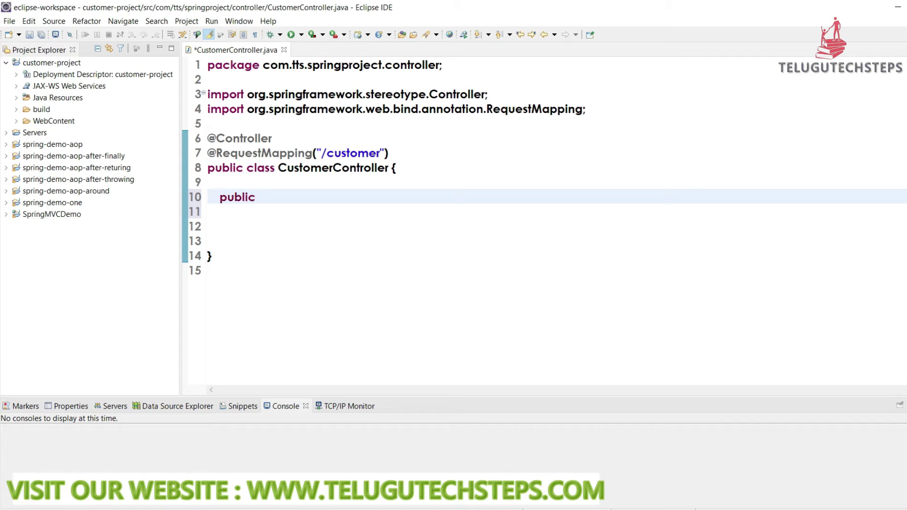
{"action": "type", "text": "String "}
{"action": "type", "text": "lis"}
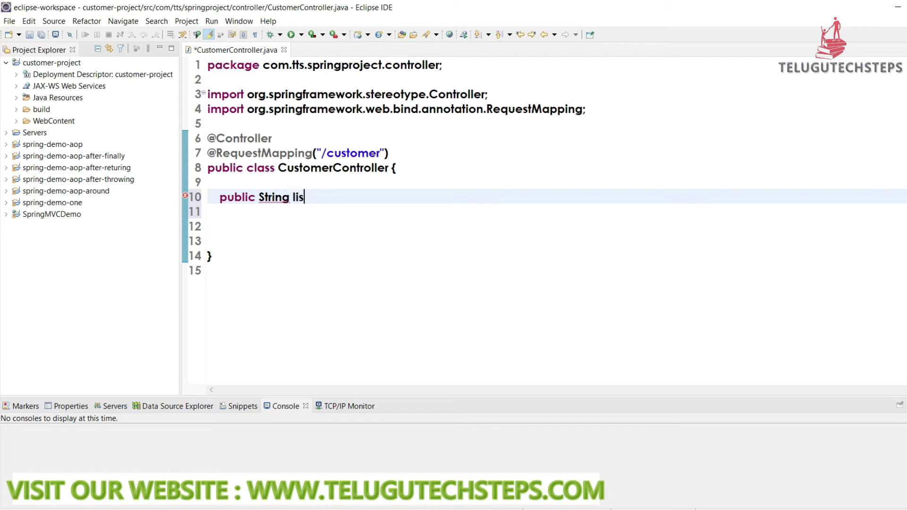
{"action": "type", "text": "tCus"}
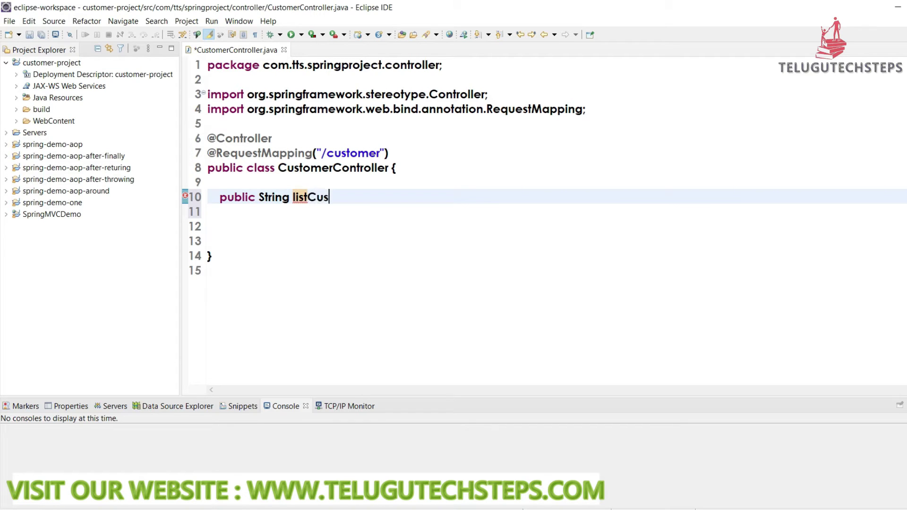
{"action": "type", "text": "tomer"}
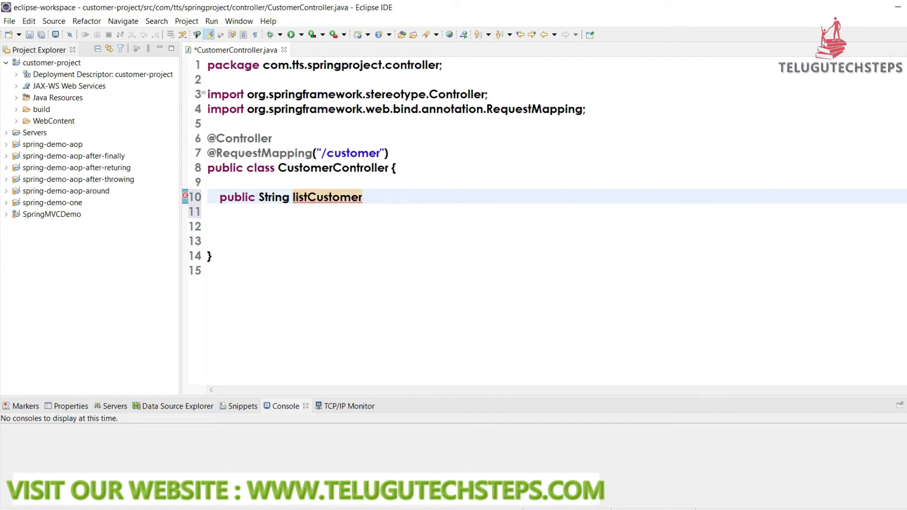
{"action": "type", "text": "("}
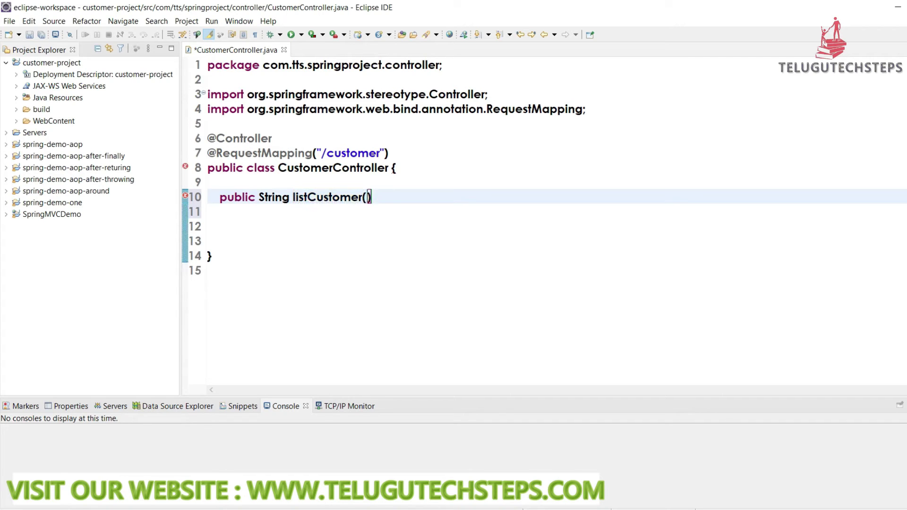
{"action": "type", "text": "Mod"}
{"action": "type", "text": "el"}
{"action": "type", "text": " theM"}
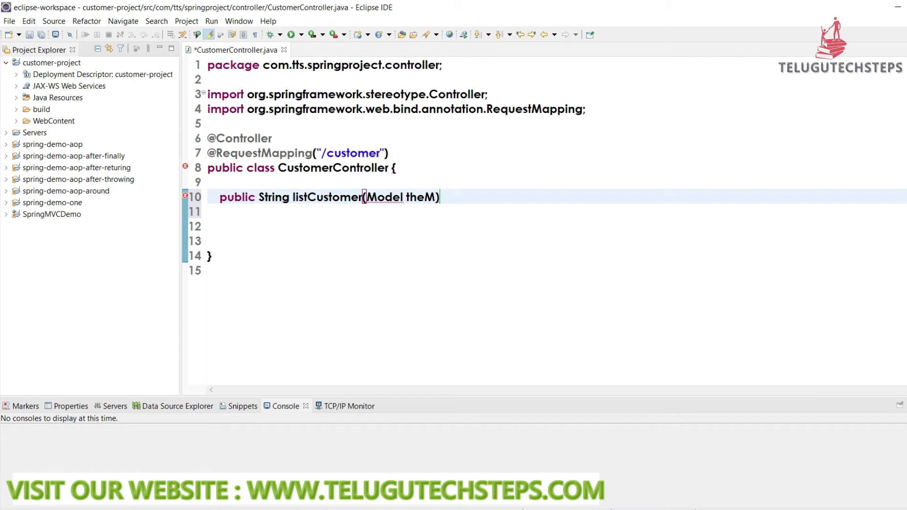
{"action": "type", "text": "odel"}
{"action": "left_click", "coordinate": [548, 198]}
{"action": "type", "text": "{"}
{"action": "key", "text": "Return"}
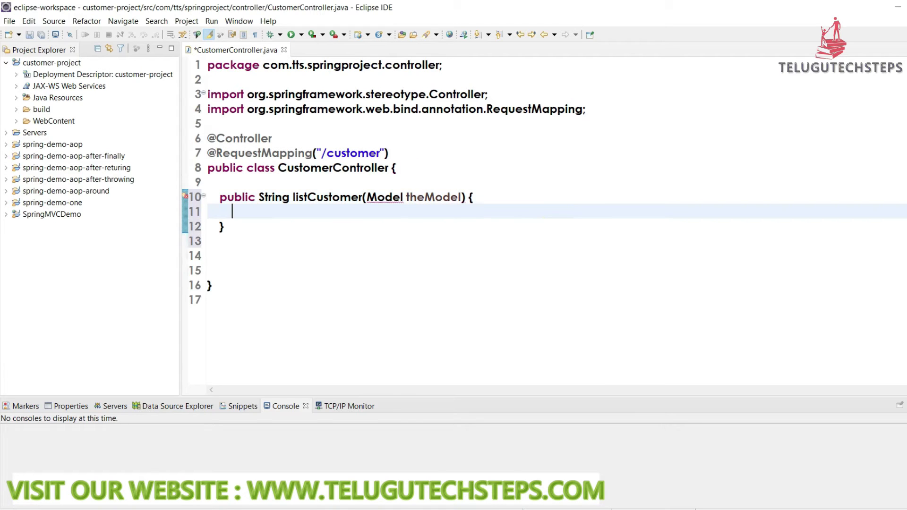
{"action": "key", "text": "Return"}
{"action": "type", "text": "re"}
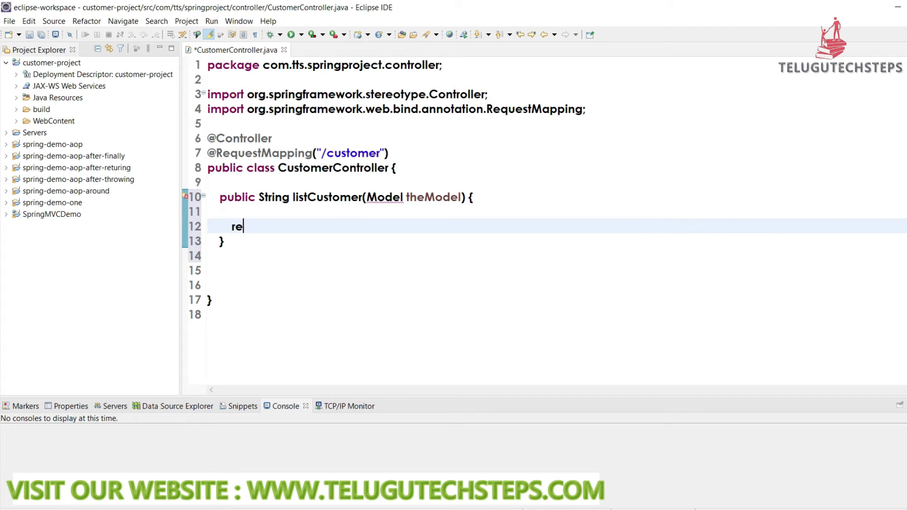
{"action": "type", "text": "turn "}
{"action": "type", "text": "\""}
{"action": "type", "text": "customer"}
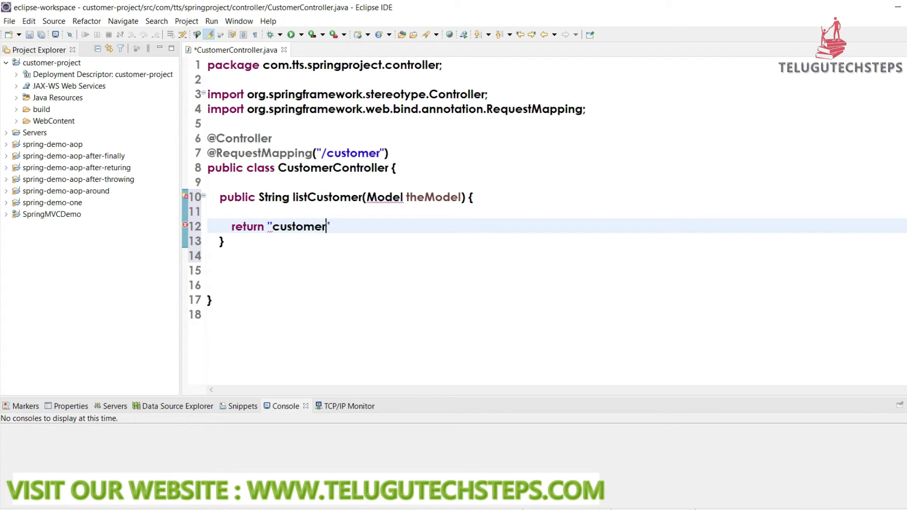
{"action": "type", "text": "list"}
{"action": "left_click", "coordinate": [372, 229]}
{"action": "type", "text": ";"}
{"action": "key", "text": "ctrl+s"}
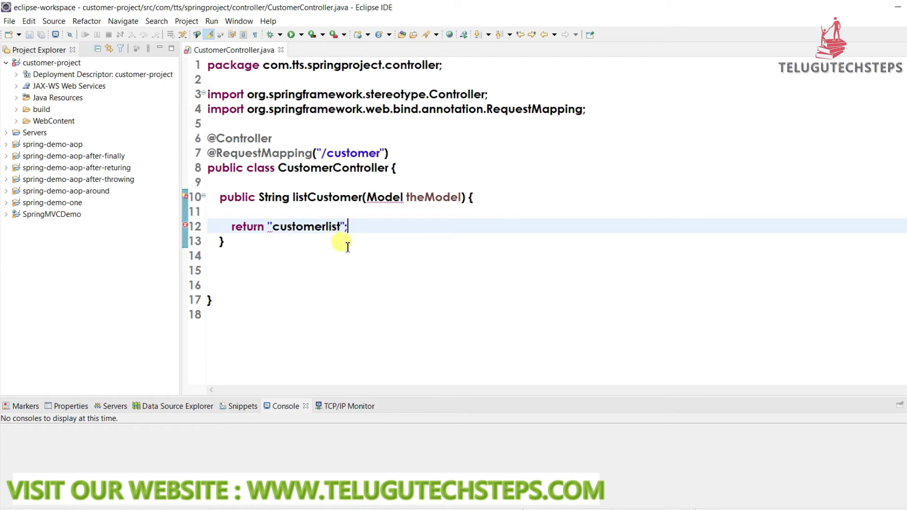
{"action": "left_click", "coordinate": [222, 197]}
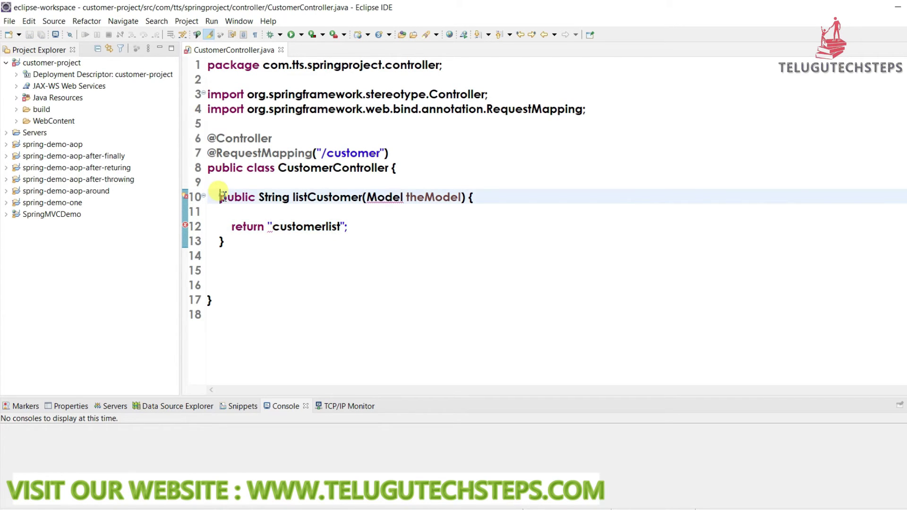
{"action": "key", "text": "Return"}
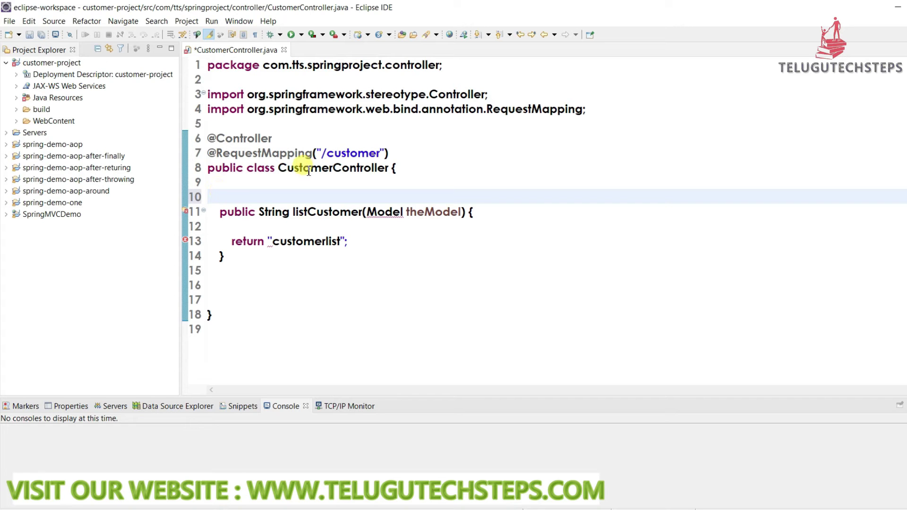
{"action": "left_click_drag", "start_coordinate": [388, 153], "coordinate": [207, 155]}
{"action": "key", "text": "ctrl+c"}
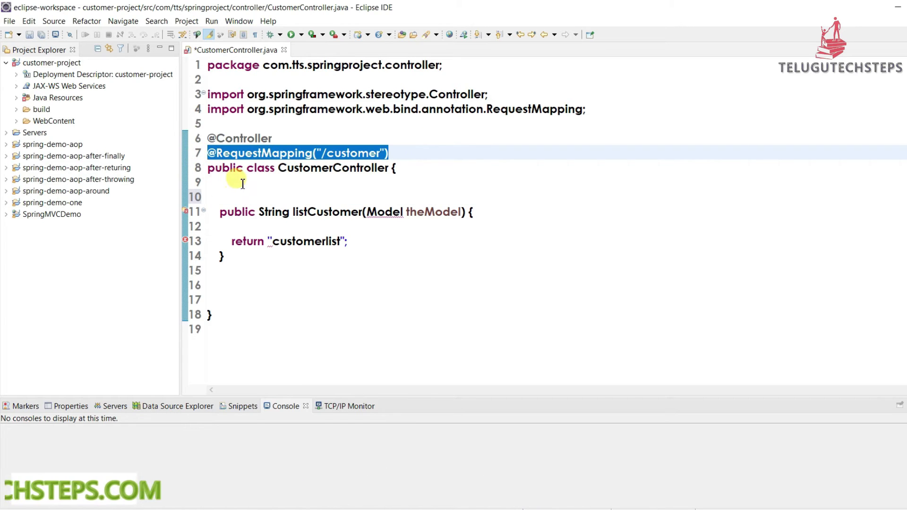
{"action": "left_click", "coordinate": [234, 197]}
{"action": "key", "text": "ctrl+v"}
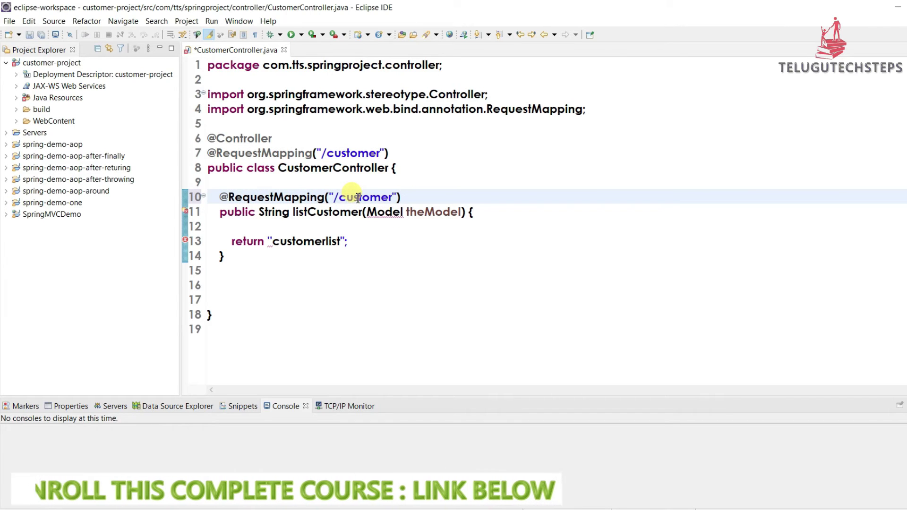
Change the method's mapping path to "/list" and save.
{"action": "left_click", "coordinate": [394, 199]}
{"action": "key", "text": "BackSpace"}
{"action": "key", "text": "BackSpace"}
{"action": "key", "text": "BackSpace"}
{"action": "type", "text": "li"}
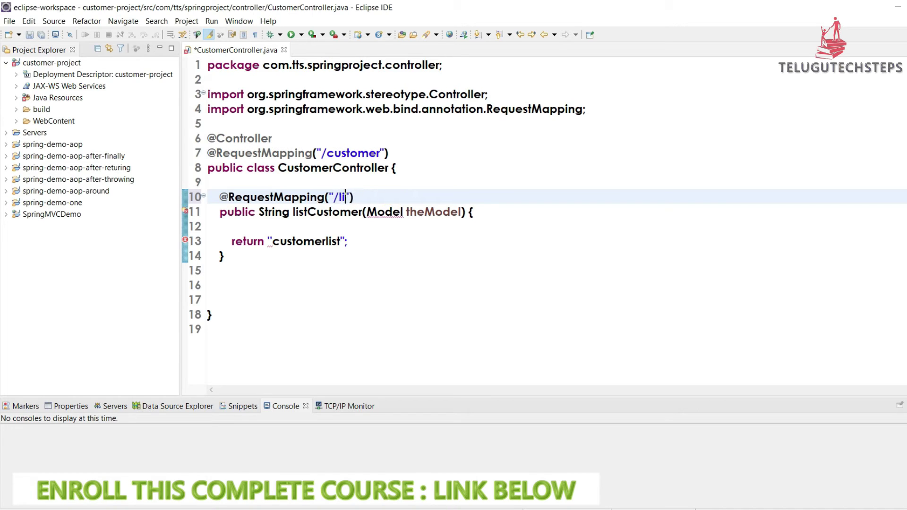
{"action": "type", "text": "st"}
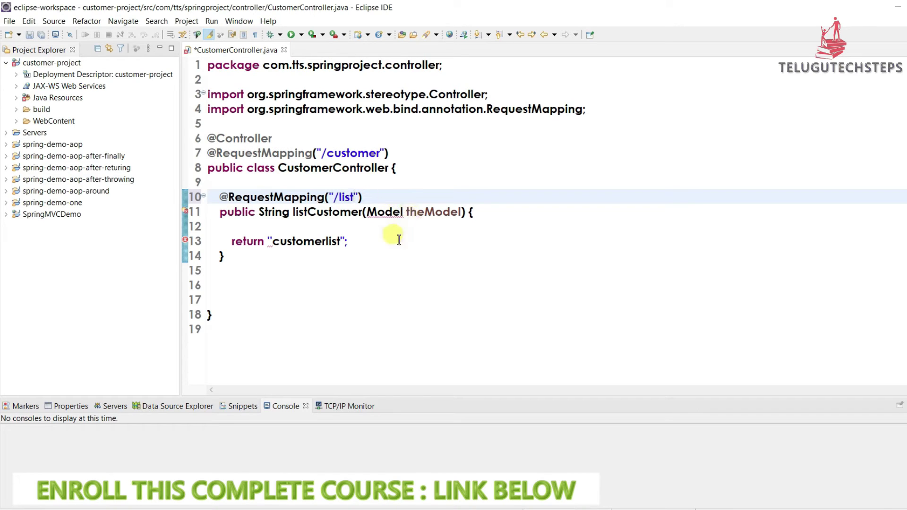
{"action": "left_click", "coordinate": [397, 239]}
{"action": "key", "text": "ctrl+s"}
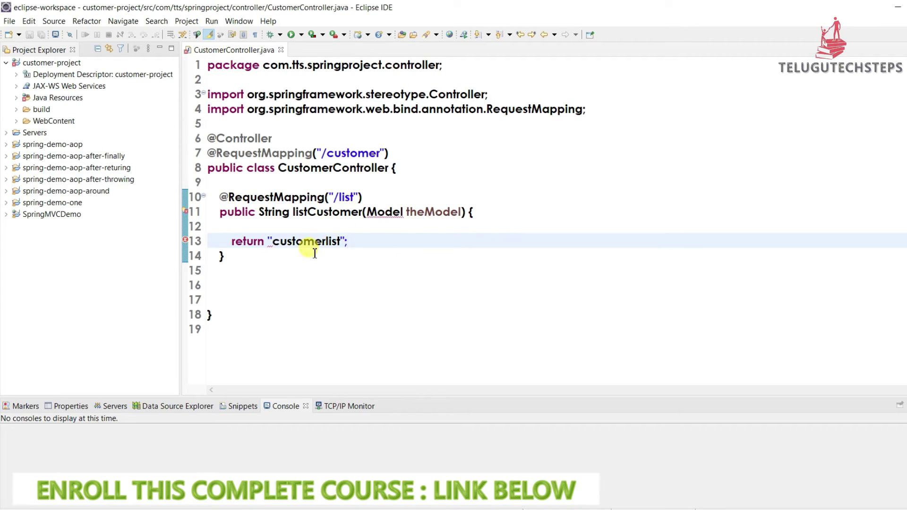
Delete the blank lines before the return statement and below the method.
{"action": "left_click", "coordinate": [333, 228]}
{"action": "key", "text": "BackSpace"}
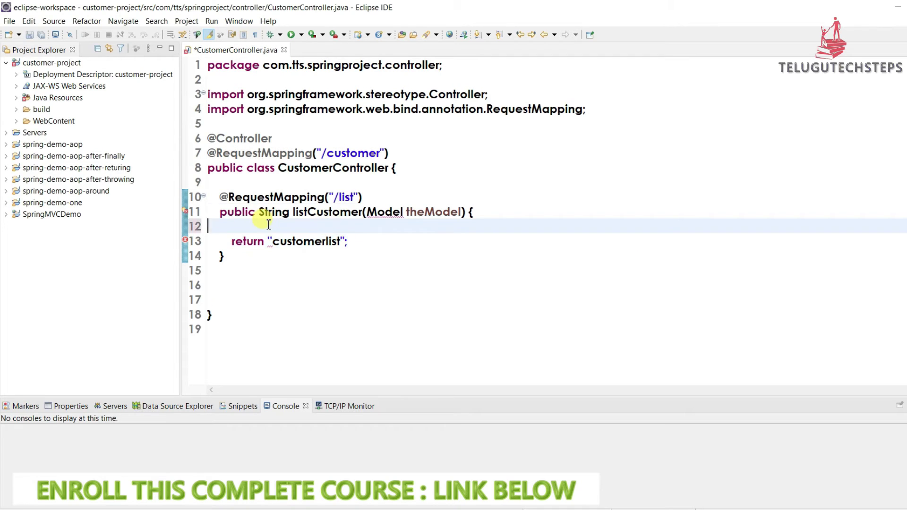
{"action": "key", "text": "BackSpace"}
{"action": "left_click_drag", "start_coordinate": [225, 255], "coordinate": [230, 282]}
{"action": "key", "text": "BackSpace"}
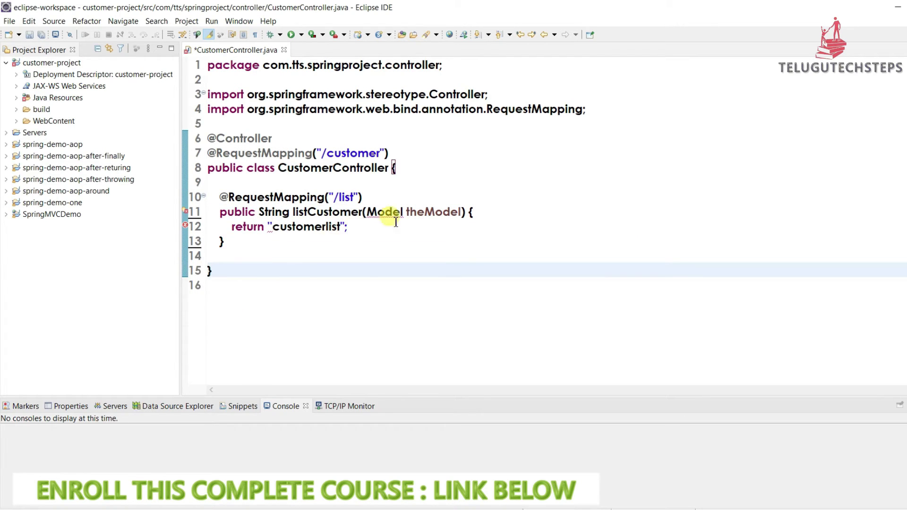
Import Model via quick fix, change the return value to "customer-list", and save.
{"action": "left_click", "coordinate": [395, 257]}
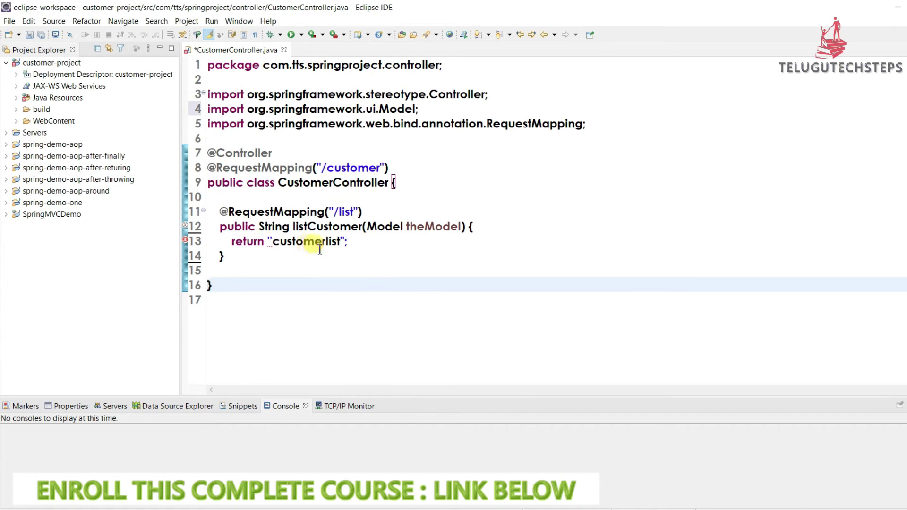
{"action": "left_click", "coordinate": [268, 241]}
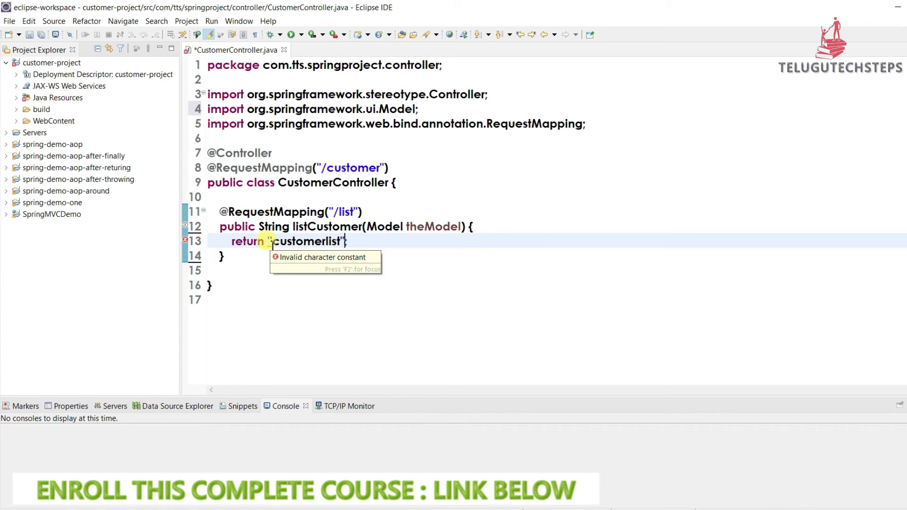
{"action": "left_click", "coordinate": [369, 243], "text": "shift"}
{"action": "key", "text": "BackSpace"}
{"action": "key", "text": "BackSpace"}
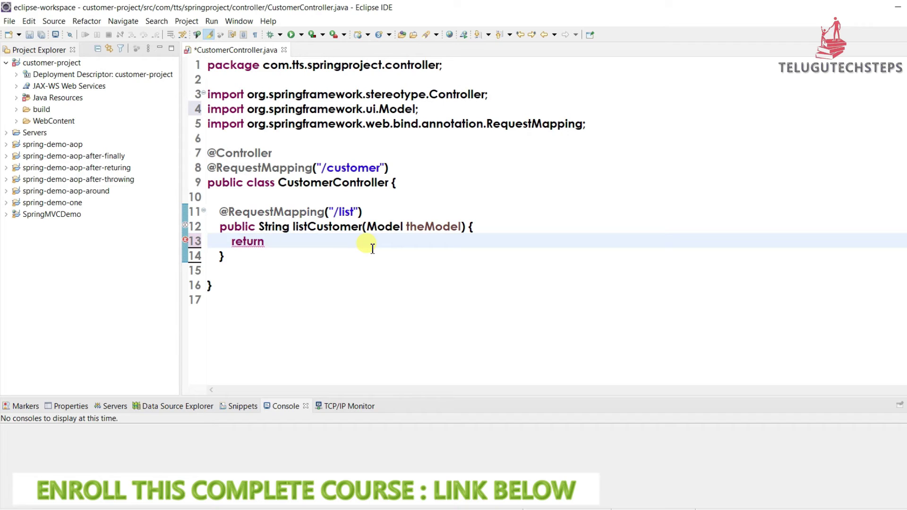
{"action": "type", "text": "\"\""}
{"action": "type", "text": "c"}
{"action": "type", "text": "ustomer"}
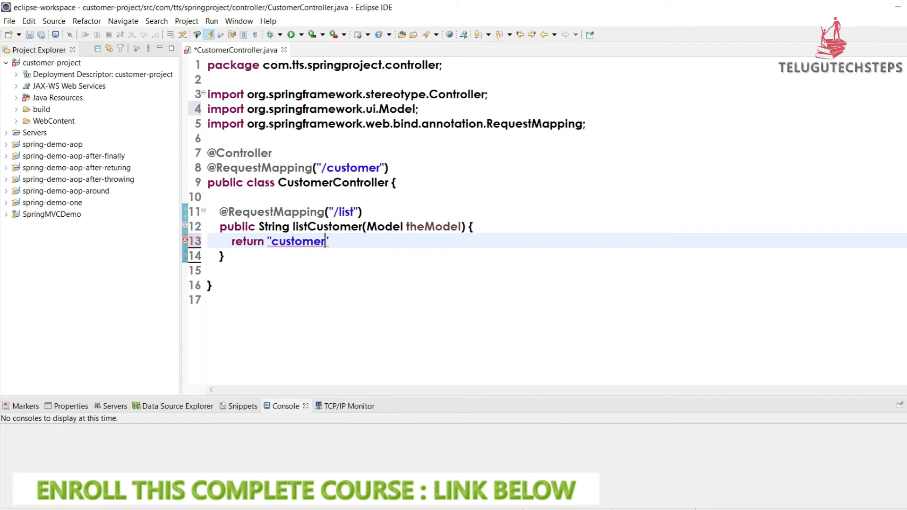
{"action": "type", "text": "-lis"}
{"action": "type", "text": "t"}
{"action": "key", "text": "ctrl+s"}
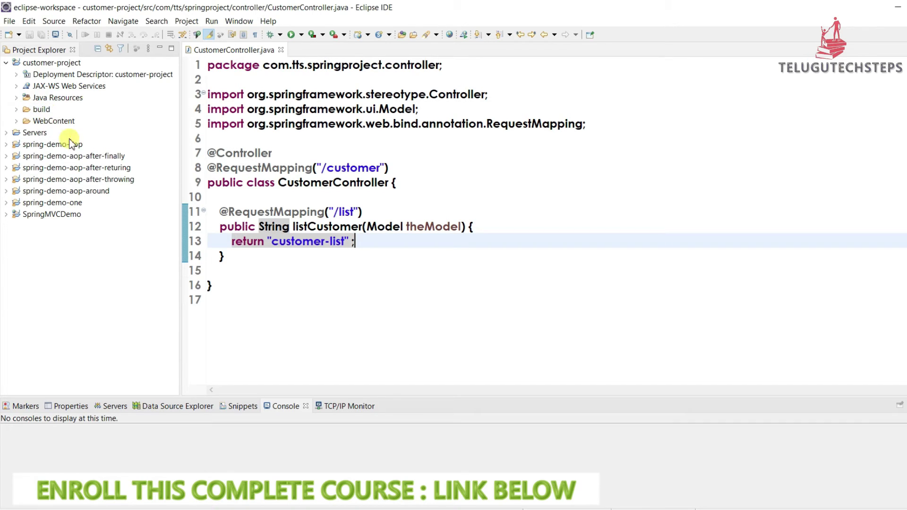
Add a folder named 'view' under WebContent/WEB-INF.
{"action": "left_click", "coordinate": [16, 121]}
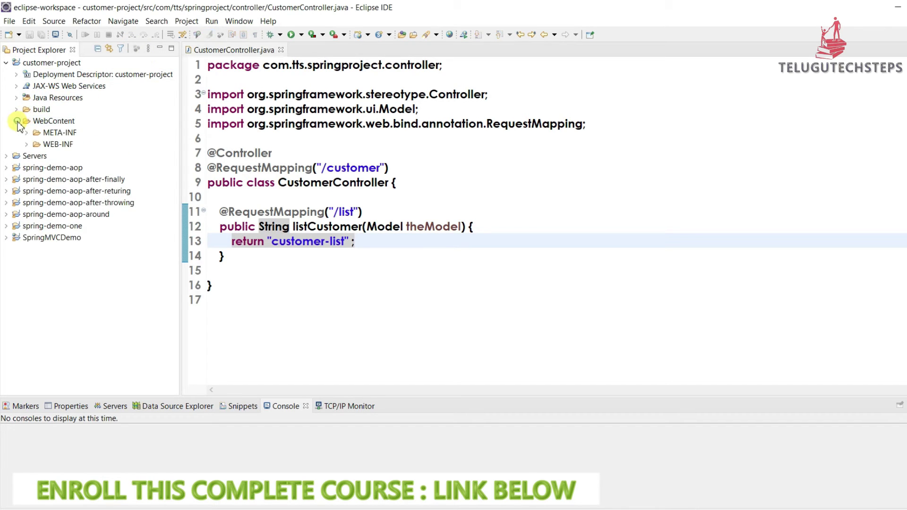
{"action": "left_click", "coordinate": [27, 145]}
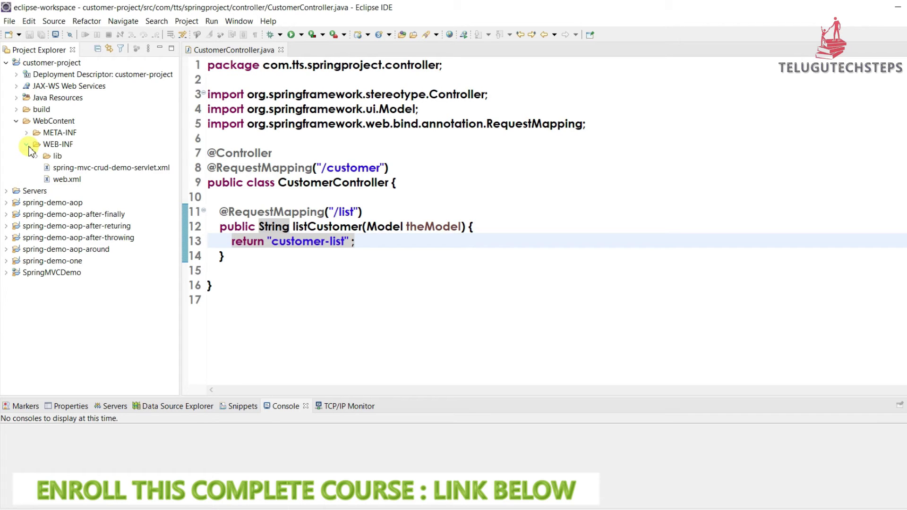
{"action": "left_click", "coordinate": [27, 145]}
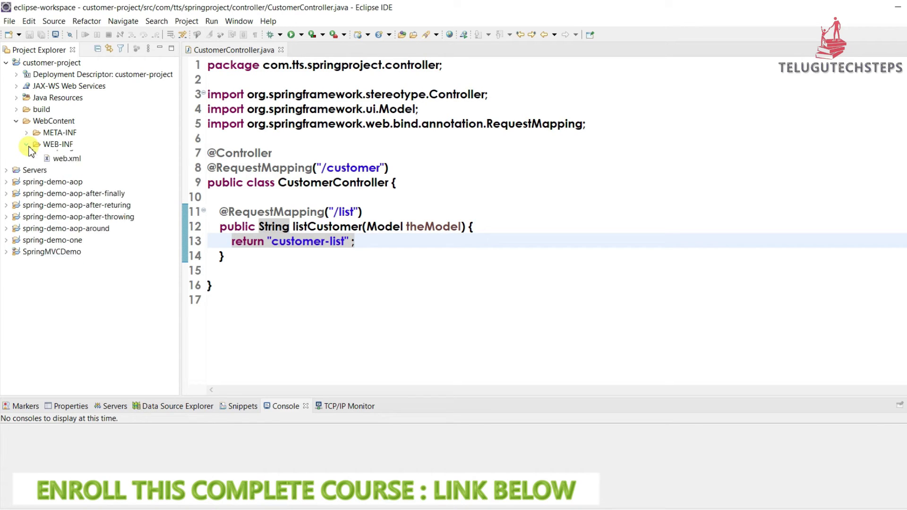
{"action": "right_click", "coordinate": [41, 148]}
{"action": "mouse_move", "coordinate": [68, 154]}
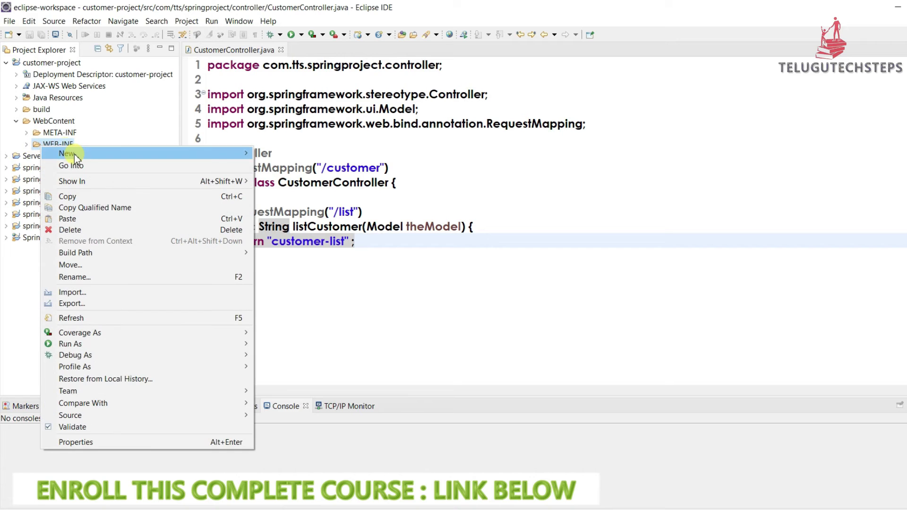
{"action": "left_click", "coordinate": [296, 178]}
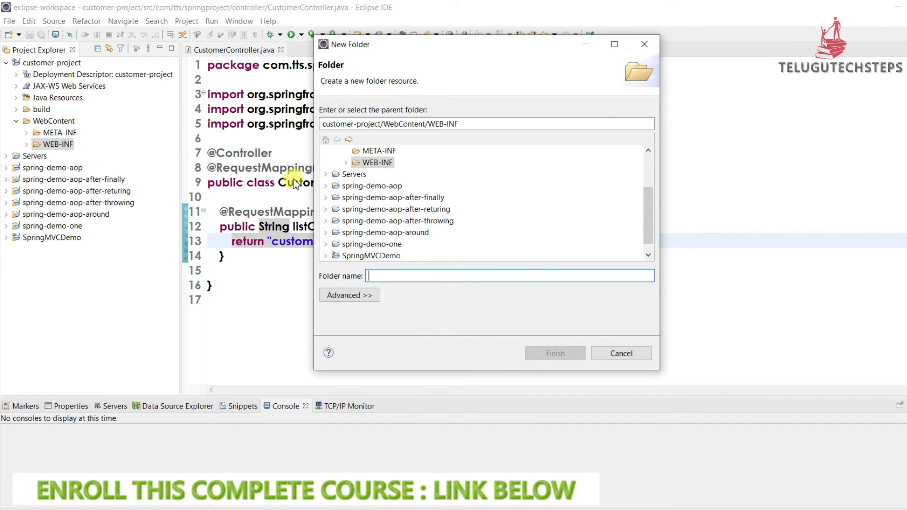
{"action": "type", "text": "view"}
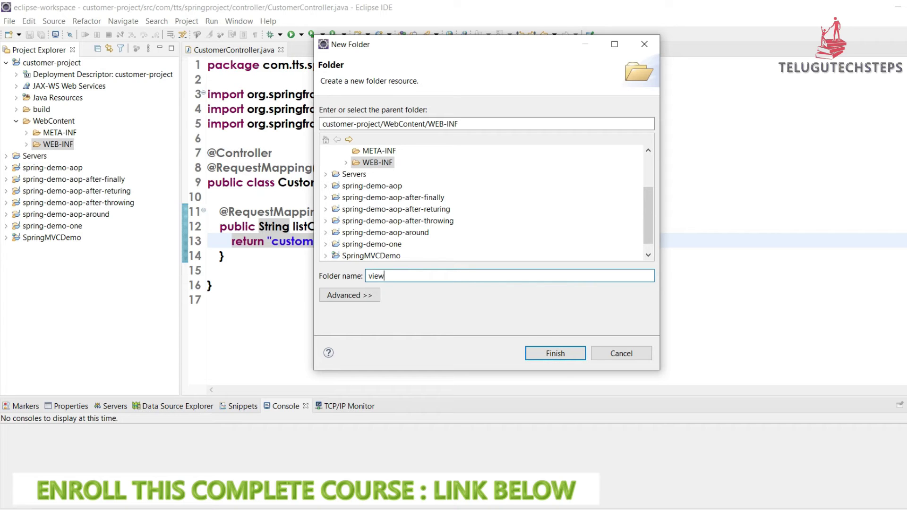
{"action": "left_click", "coordinate": [556, 353]}
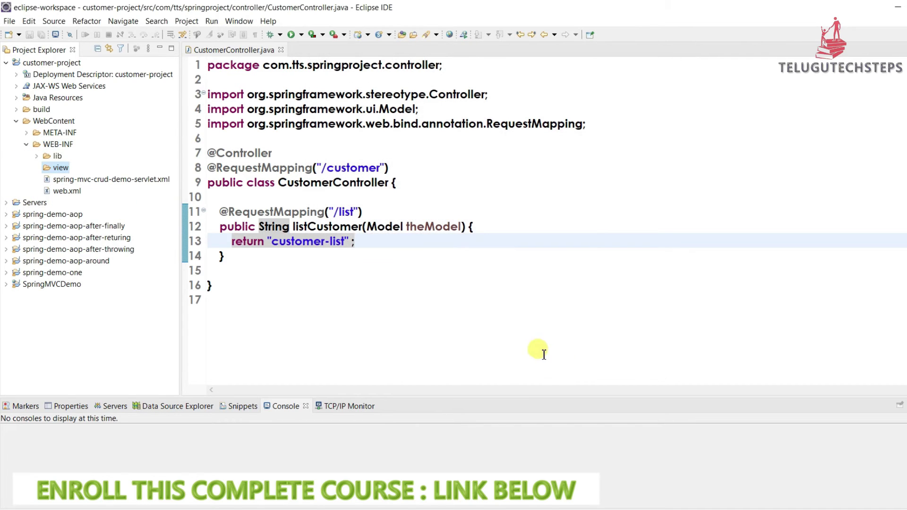
Create the JSP file custmer-list.jsp in the WEB-INF/view folder.
{"action": "right_click", "coordinate": [52, 173]}
{"action": "mouse_move", "coordinate": [78, 176]}
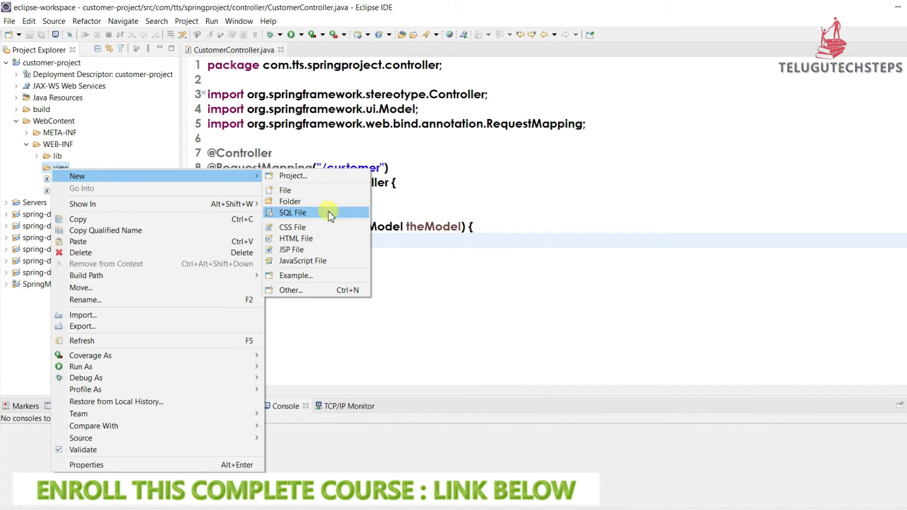
{"action": "left_click", "coordinate": [327, 252]}
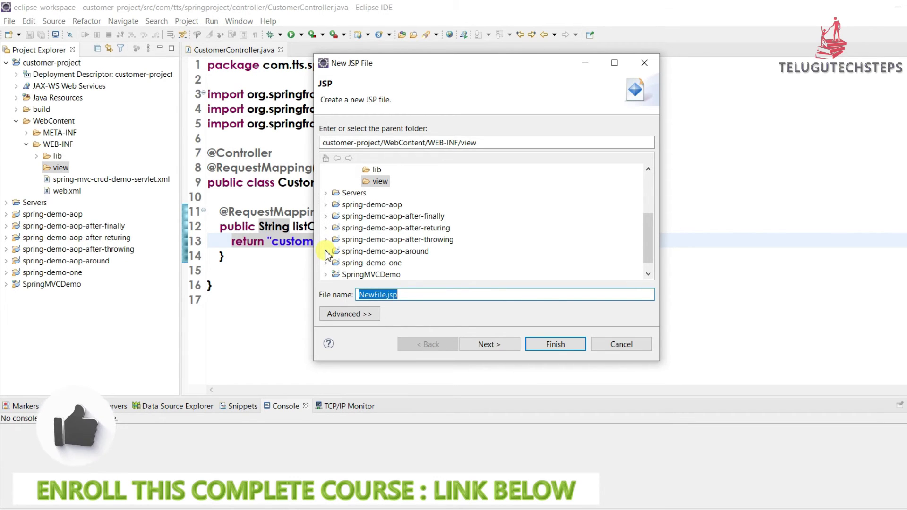
{"action": "left_click", "coordinate": [385, 296]}
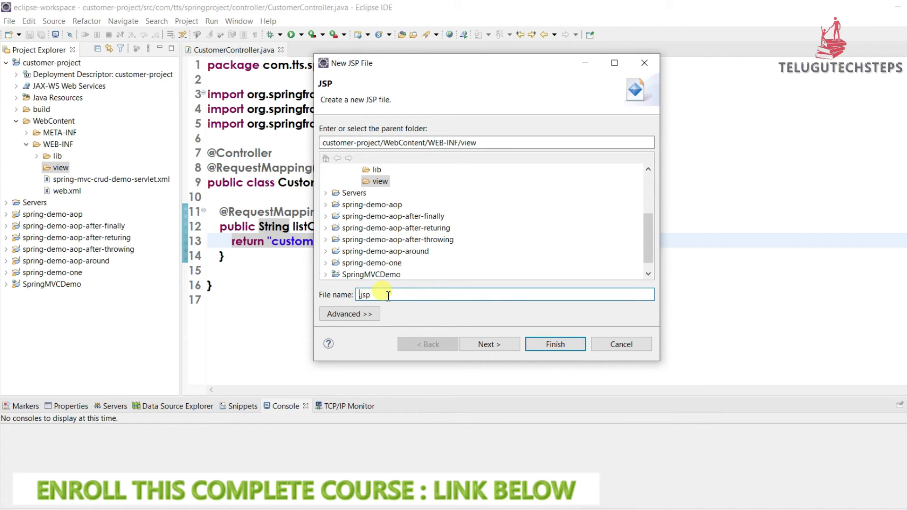
{"action": "type", "text": "custmer-list"}
{"action": "left_click", "coordinate": [533, 345]}
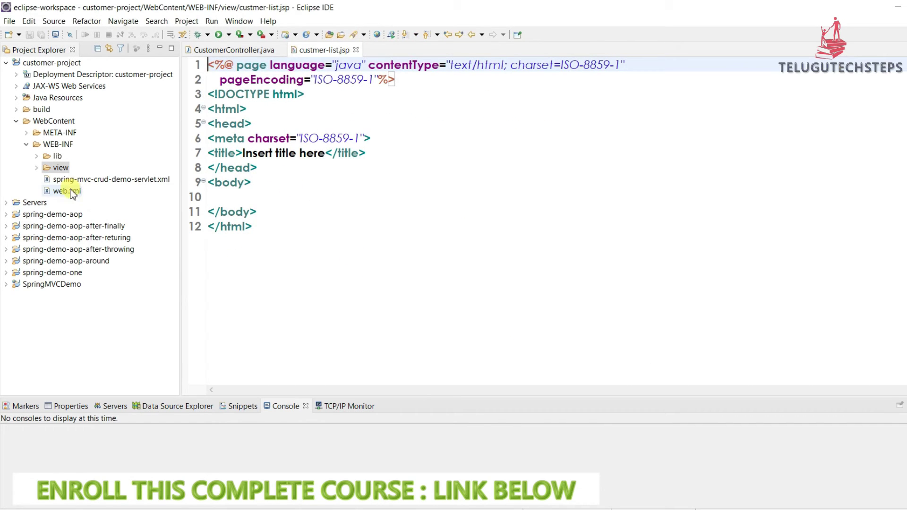
Check that the controller returns the view name customer-list.
{"action": "left_click", "coordinate": [229, 50]}
{"action": "left_click_drag", "start_coordinate": [273, 244], "coordinate": [343, 245]}
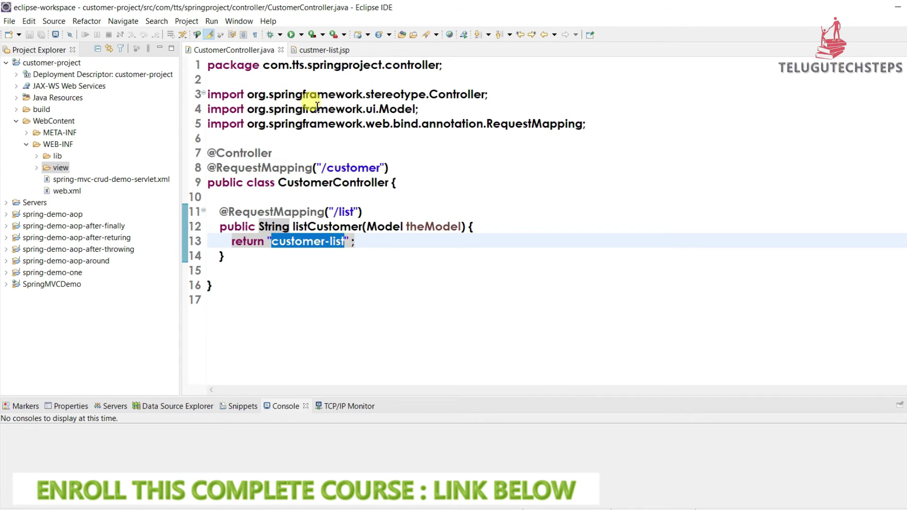
{"action": "left_click", "coordinate": [318, 50]}
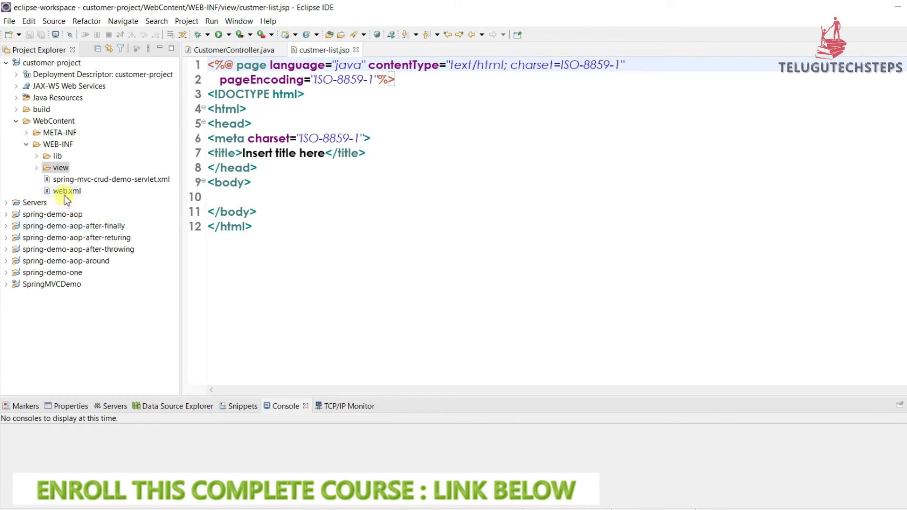
Rename custmer-list.jsp to customer-list.jsp in the view folder.
{"action": "left_click", "coordinate": [38, 169]}
{"action": "left_click", "coordinate": [83, 181]}
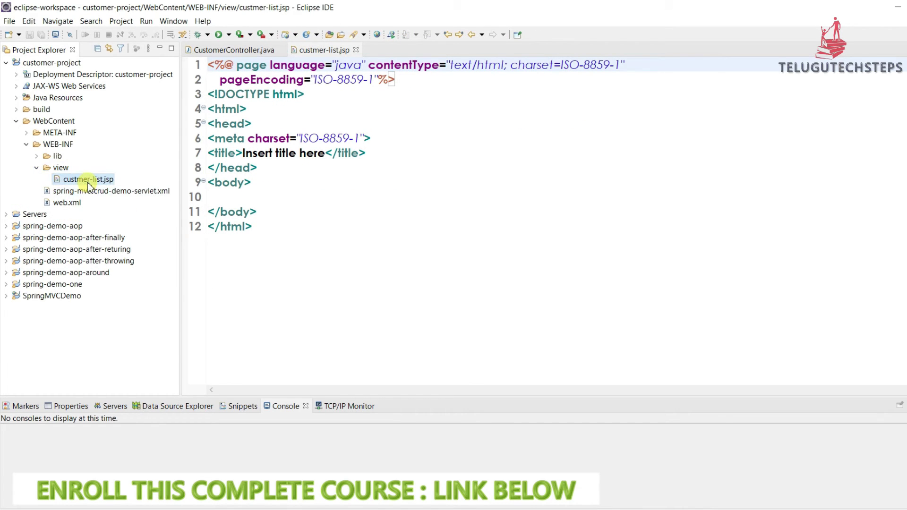
{"action": "right_click", "coordinate": [86, 182]}
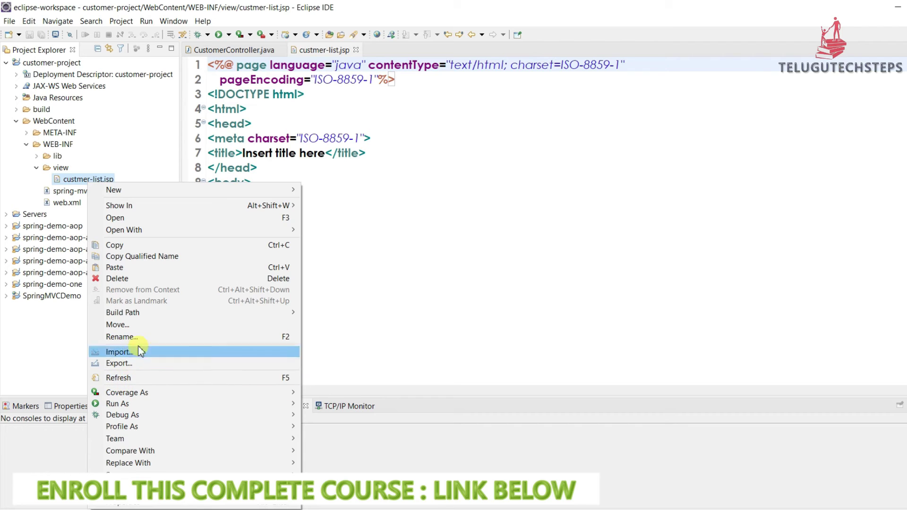
{"action": "left_click", "coordinate": [120, 337]}
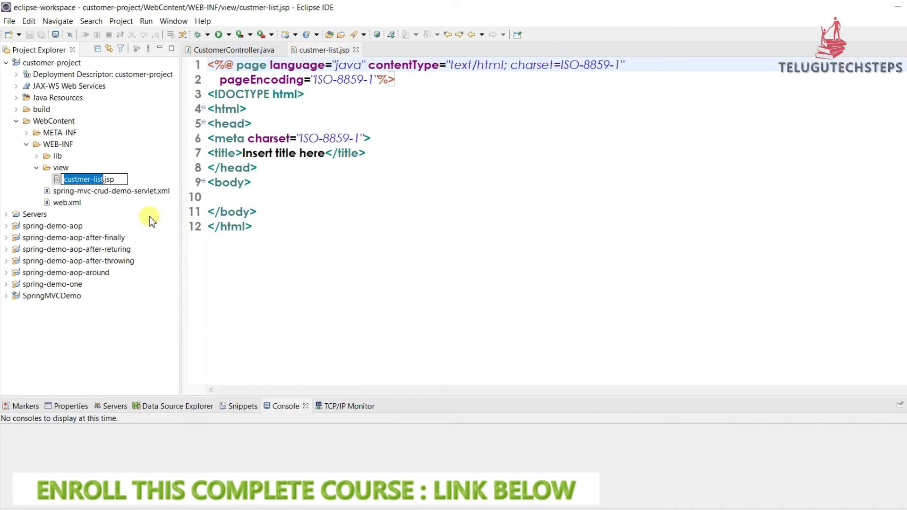
{"action": "type", "text": "customer-list"}
{"action": "left_click", "coordinate": [409, 231]}
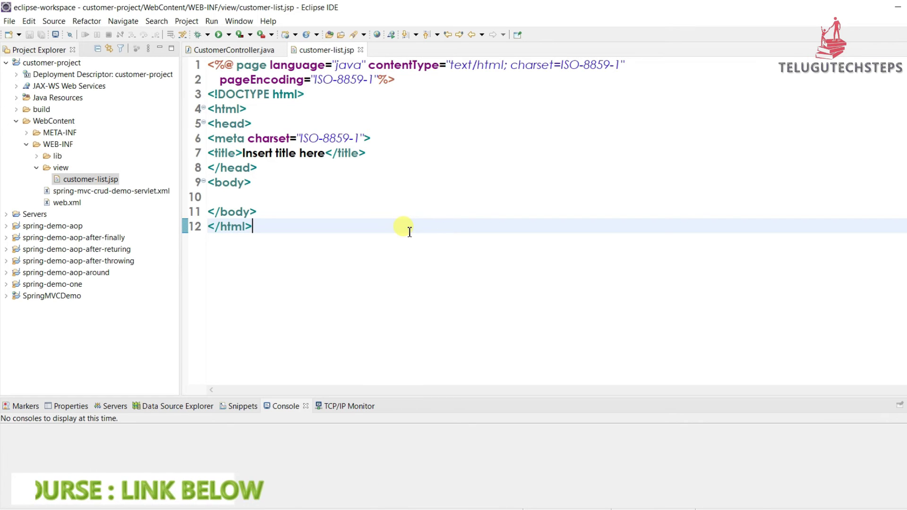
Delete the two-line <%@ page %> directive from customer-list.jsp and save.
{"action": "left_click", "coordinate": [405, 79]}
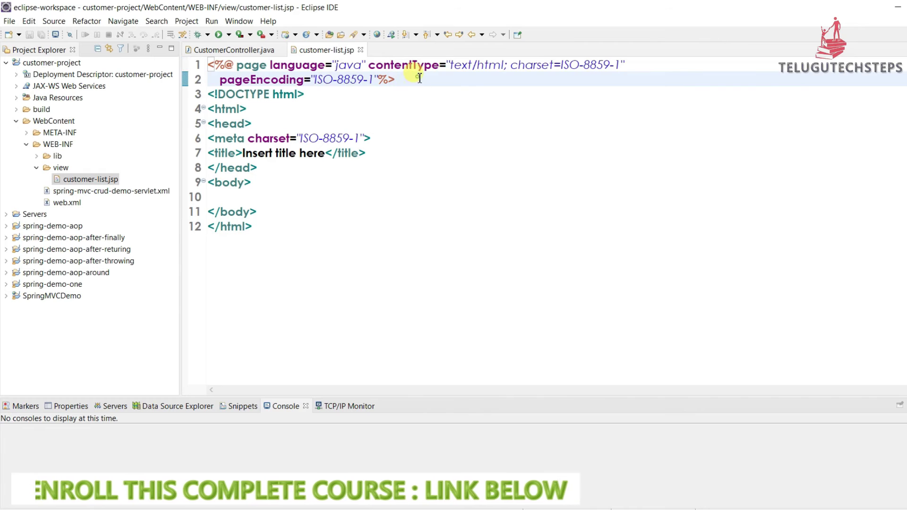
{"action": "left_click_drag", "start_coordinate": [419, 79], "coordinate": [202, 57]}
{"action": "key", "text": "Delete"}
{"action": "key", "text": "Delete"}
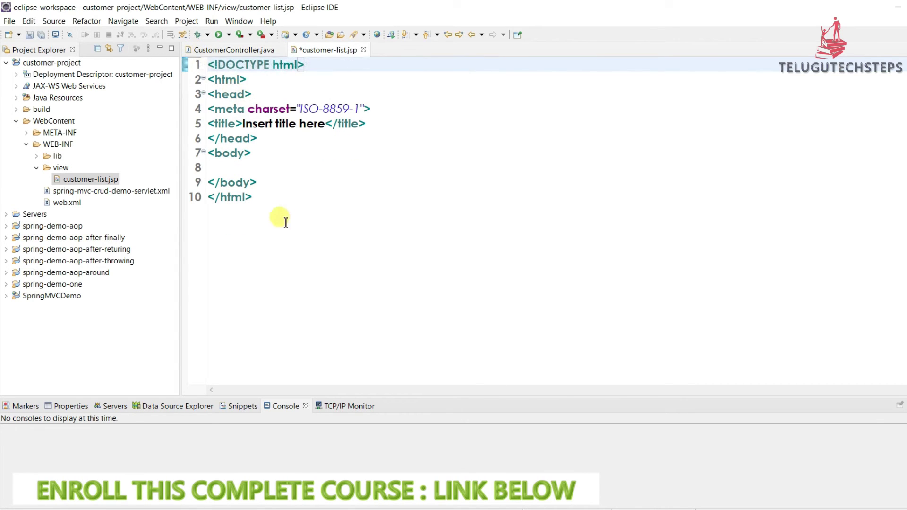
{"action": "key", "text": "ctrl+s"}
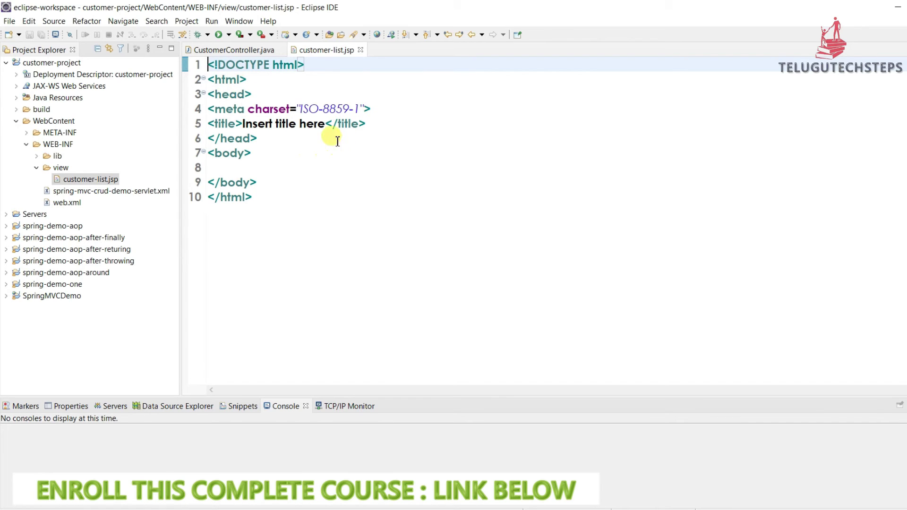
Indent the meta and title tags, add 'Spring MVC Customer Project Coming Soon.....' inside body, and save.
{"action": "left_click", "coordinate": [209, 123]}
{"action": "key", "text": "Tab"}
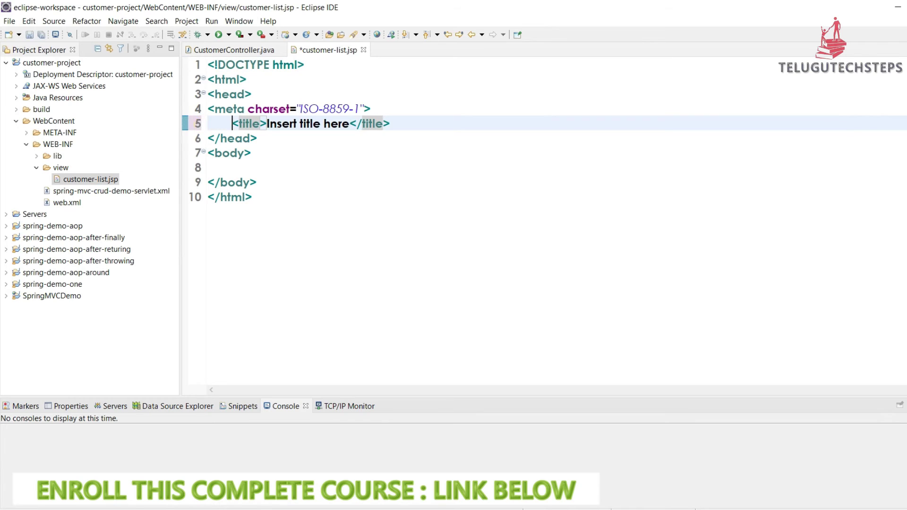
{"action": "left_click", "coordinate": [209, 109]}
{"action": "key", "text": "Tab"}
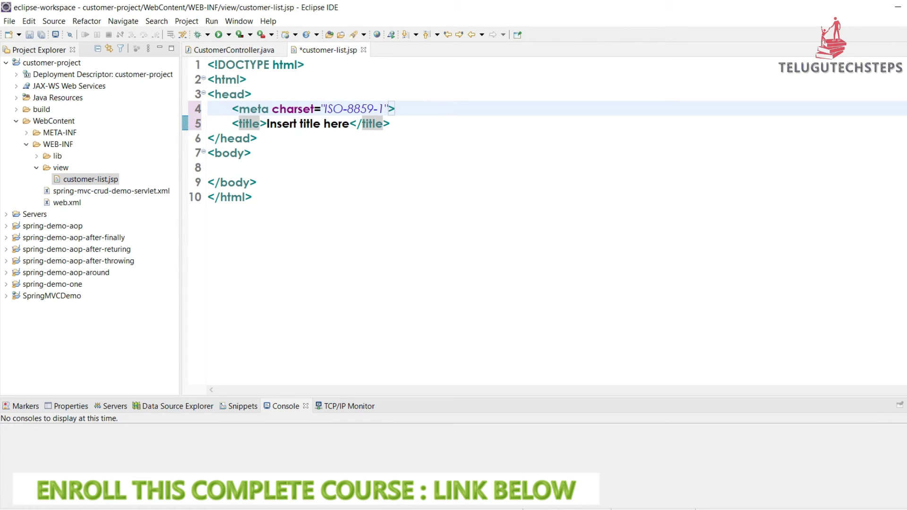
{"action": "left_click", "coordinate": [312, 156]}
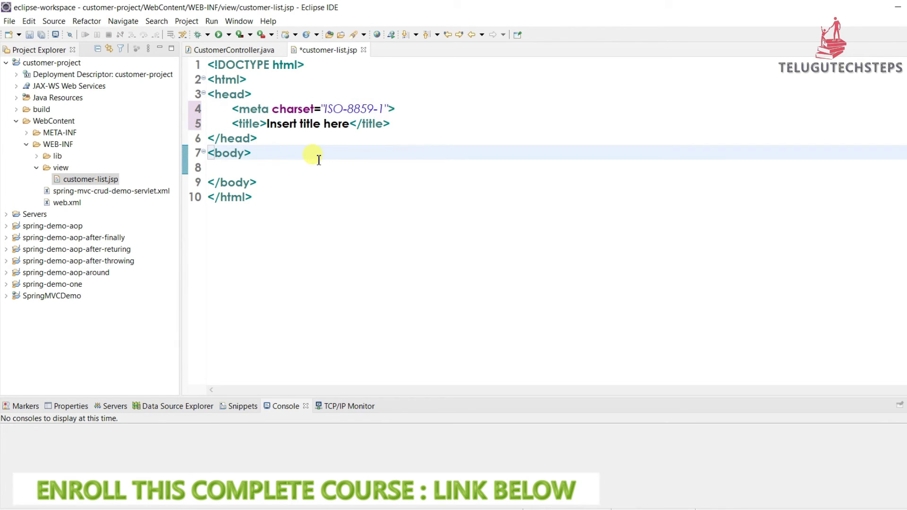
{"action": "key", "text": "Return"}
{"action": "key", "text": "Return"}
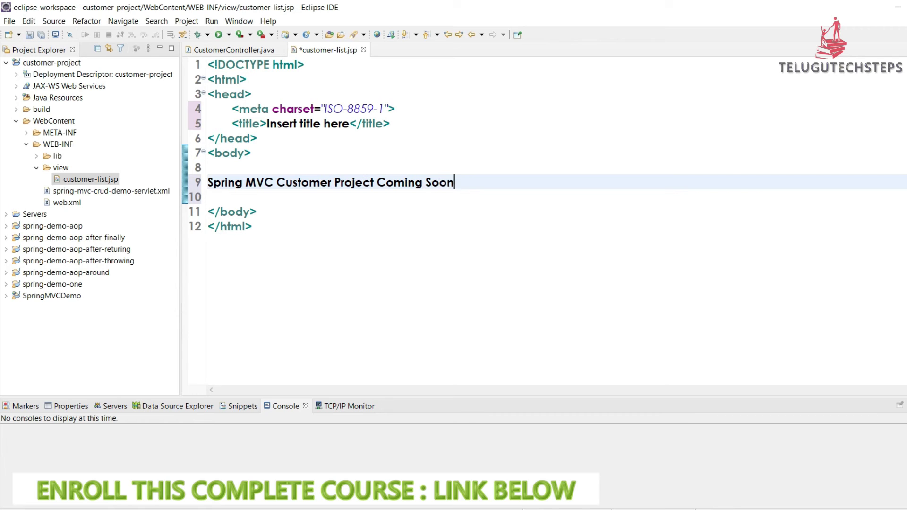
{"action": "key", "text": "ctrl+s"}
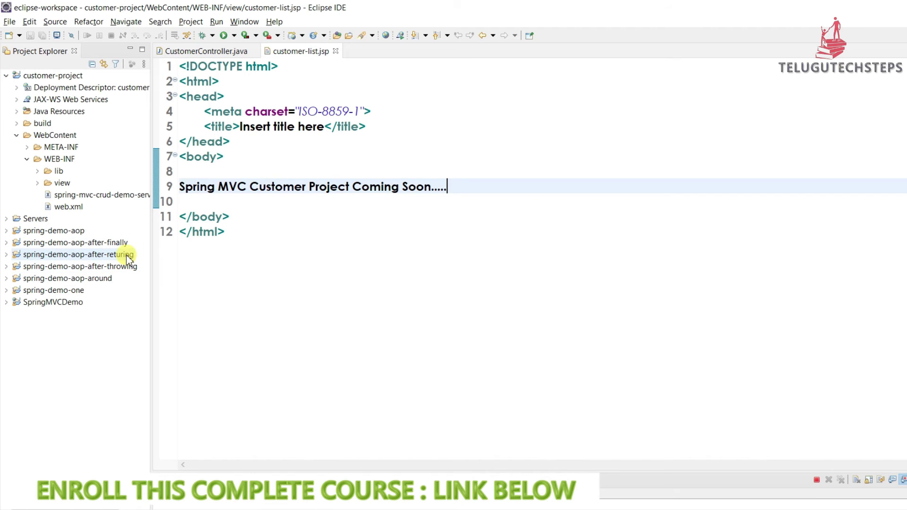
{"action": "double_click", "coordinate": [80, 198]}
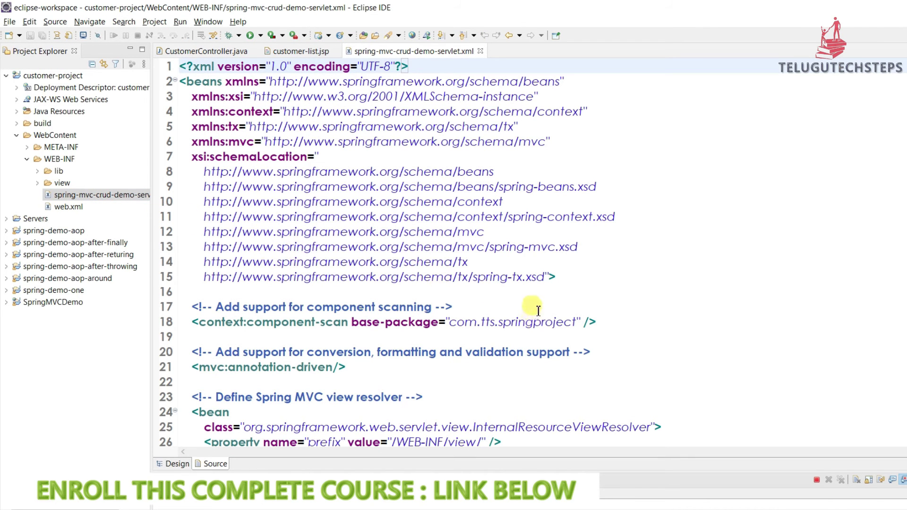
{"action": "mouse_move", "coordinate": [458, 323]}
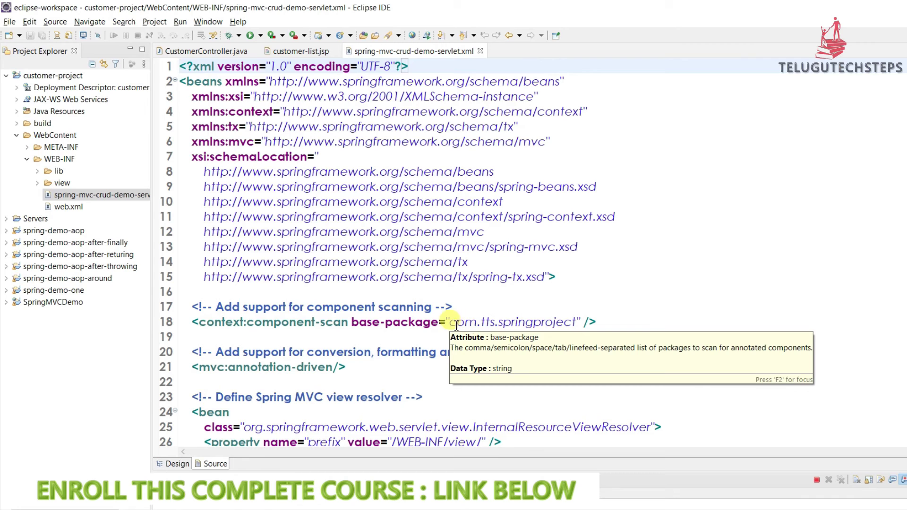
{"action": "left_click_drag", "start_coordinate": [450, 322], "coordinate": [580, 325]}
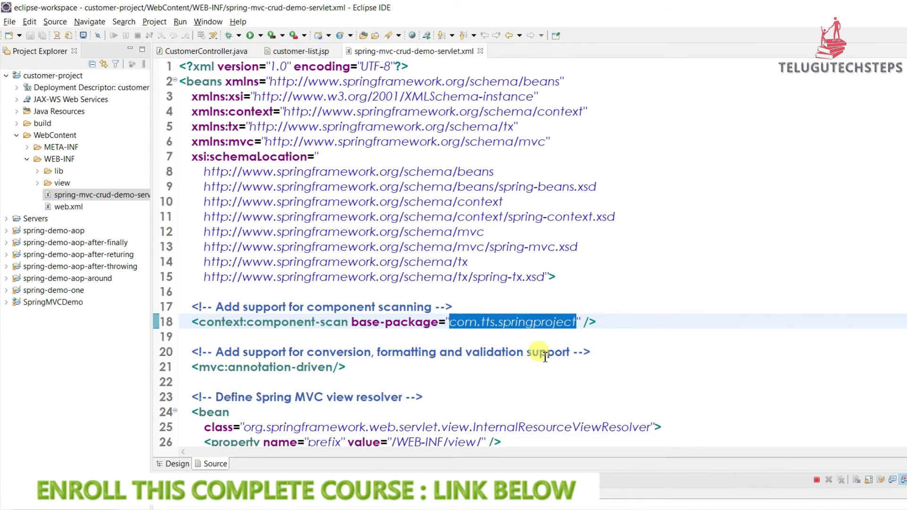
{"action": "scroll", "coordinate": [545, 357], "scroll_direction": "down", "scroll_amount": 1}
{"action": "scroll", "coordinate": [539, 351], "scroll_direction": "down", "scroll_amount": 1}
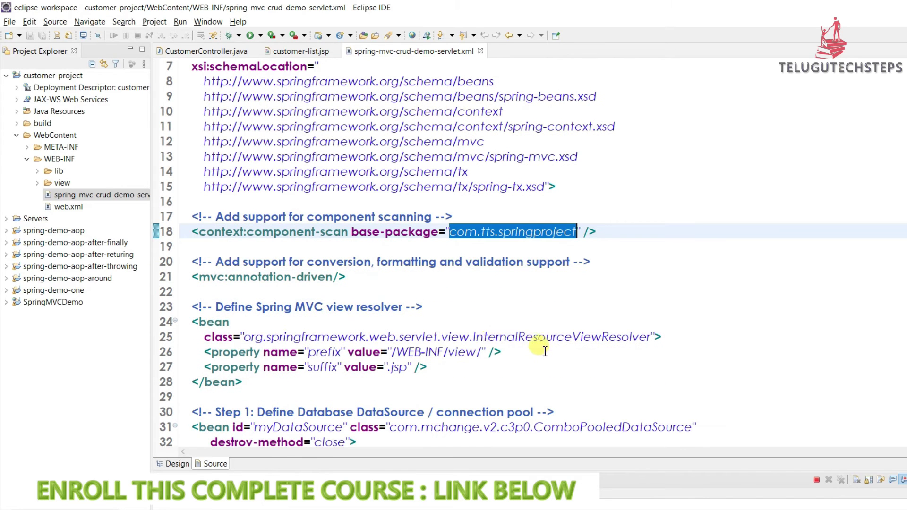
{"action": "scroll", "coordinate": [458, 346], "scroll_direction": "down", "scroll_amount": 1}
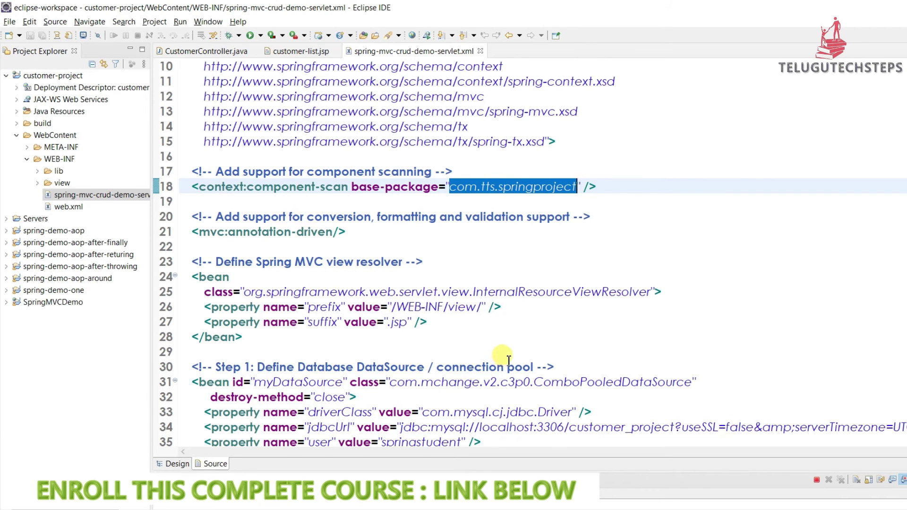
{"action": "scroll", "coordinate": [499, 354], "scroll_direction": "down", "scroll_amount": 3}
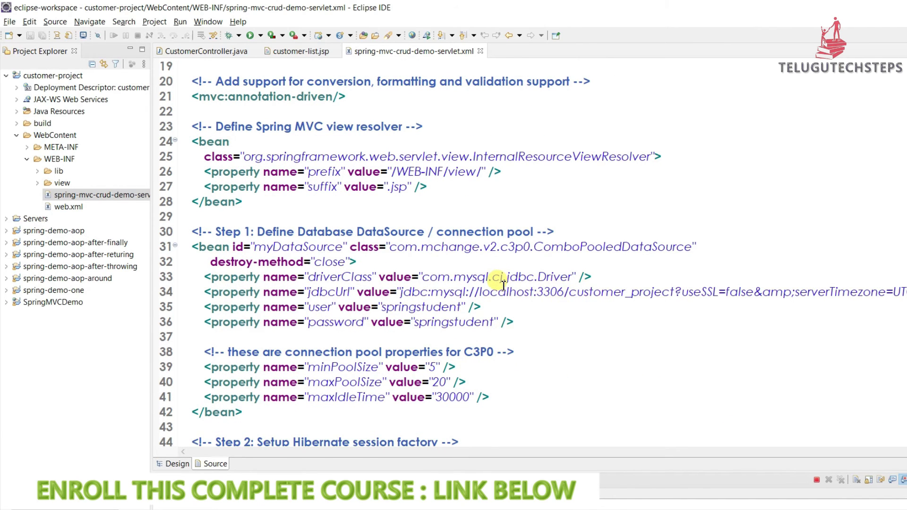
{"action": "mouse_move", "coordinate": [570, 292]}
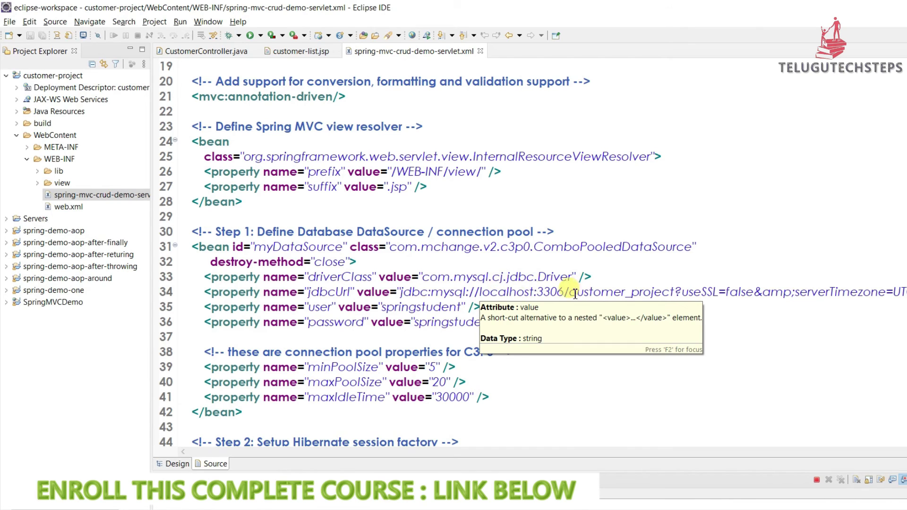
{"action": "left_click_drag", "start_coordinate": [569, 292], "coordinate": [673, 294]}
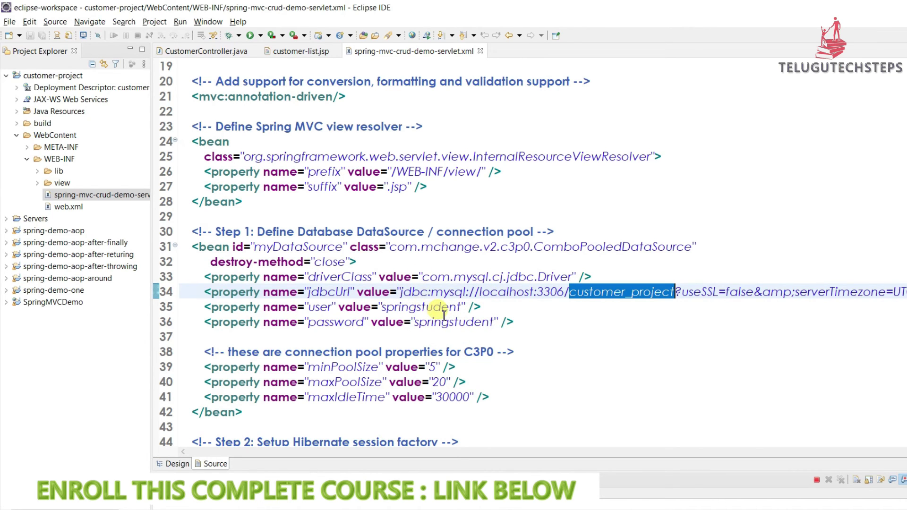
{"action": "scroll", "coordinate": [445, 312], "scroll_direction": "down", "scroll_amount": 1}
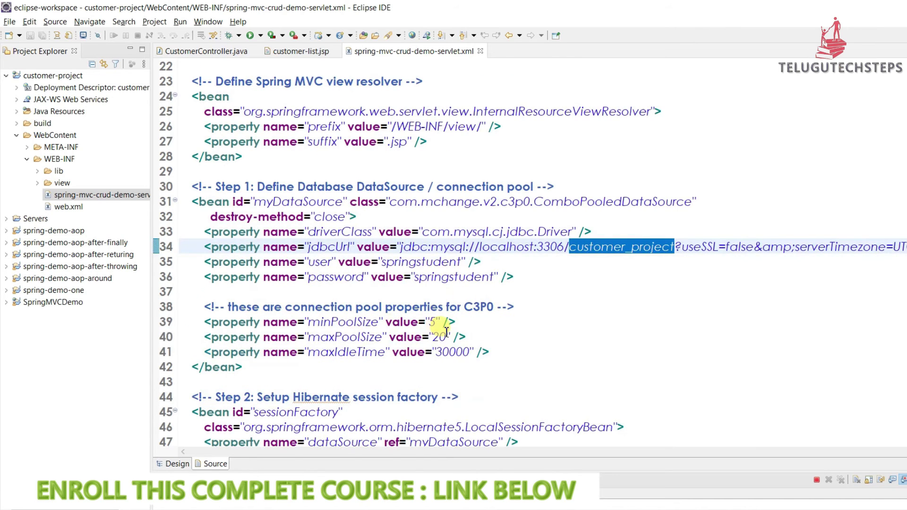
{"action": "scroll", "coordinate": [446, 326], "scroll_direction": "down", "scroll_amount": 1}
{"action": "scroll", "coordinate": [460, 328], "scroll_direction": "down", "scroll_amount": 1}
{"action": "scroll", "coordinate": [454, 322], "scroll_direction": "down", "scroll_amount": 2}
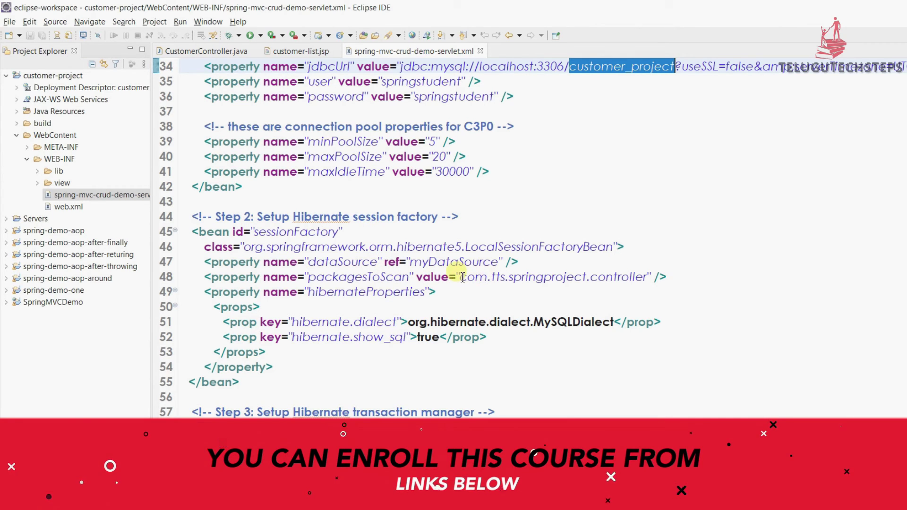
{"action": "left_click_drag", "start_coordinate": [459, 276], "coordinate": [649, 276]}
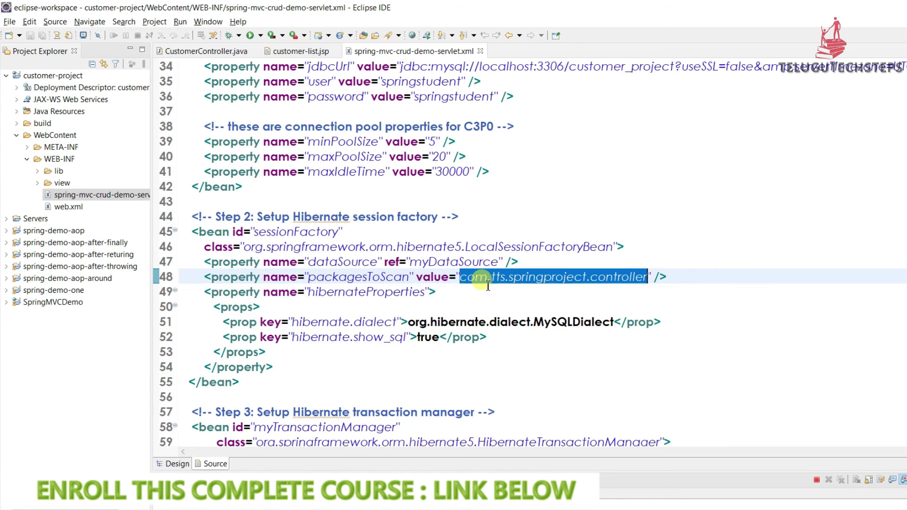
{"action": "scroll", "coordinate": [488, 282], "scroll_direction": "down", "scroll_amount": 3}
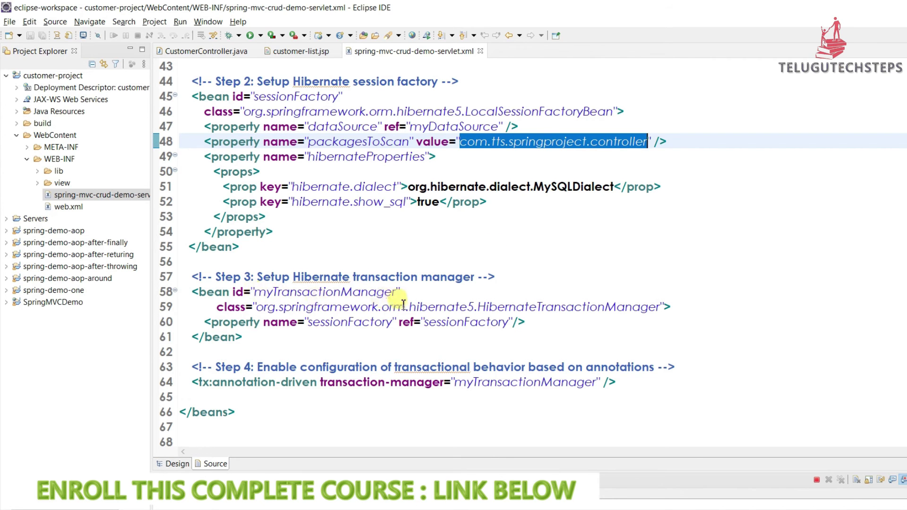
{"action": "scroll", "coordinate": [545, 308], "scroll_direction": "up", "scroll_amount": 2}
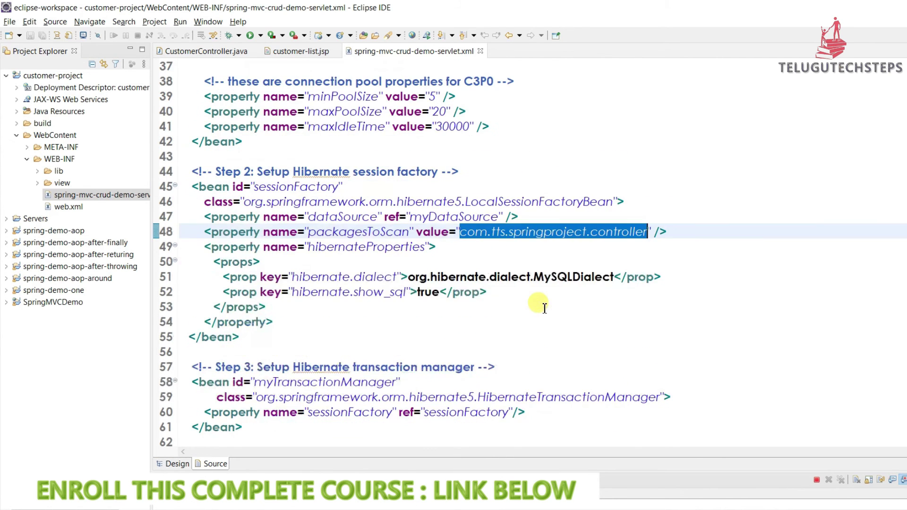
{"action": "scroll", "coordinate": [545, 307], "scroll_direction": "up", "scroll_amount": 3}
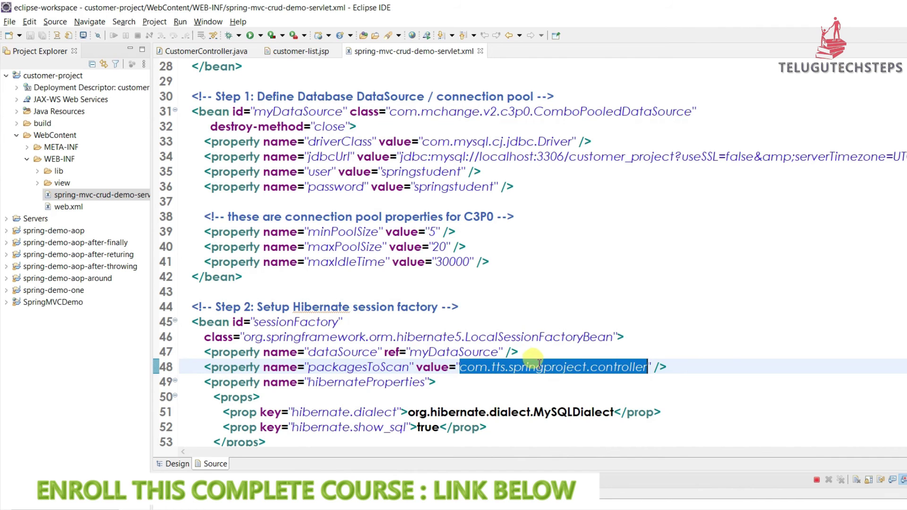
{"action": "scroll", "coordinate": [589, 232], "scroll_direction": "up", "scroll_amount": 2}
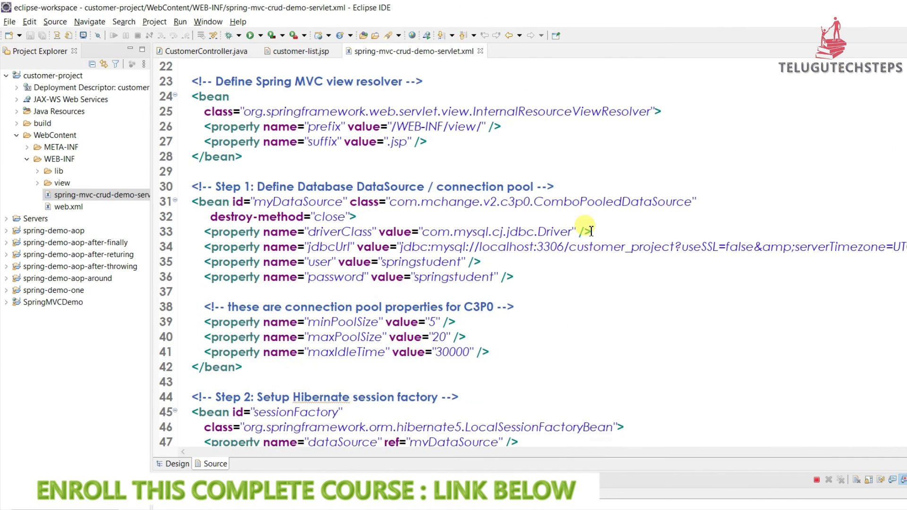
{"action": "scroll", "coordinate": [590, 231], "scroll_direction": "up", "scroll_amount": 2}
{"action": "scroll", "coordinate": [526, 245], "scroll_direction": "up", "scroll_amount": 3}
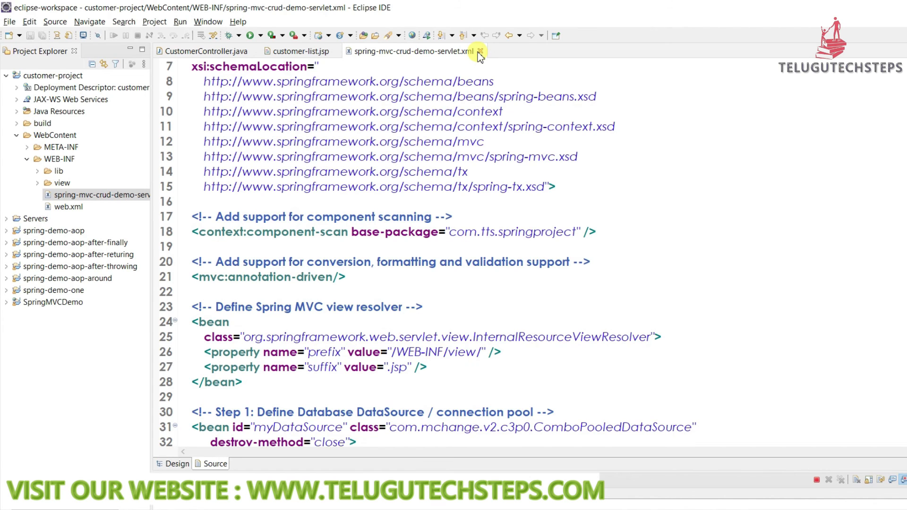
Close servlet.xml and run customer-project on the Tomcat server via Run As > Run on Server.
{"action": "left_click", "coordinate": [479, 52]}
{"action": "left_click", "coordinate": [437, 139]}
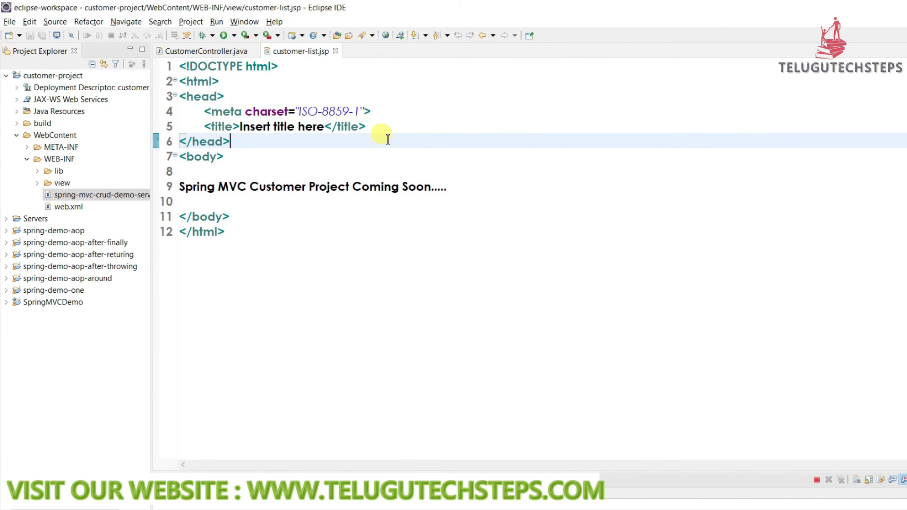
{"action": "left_click", "coordinate": [56, 76]}
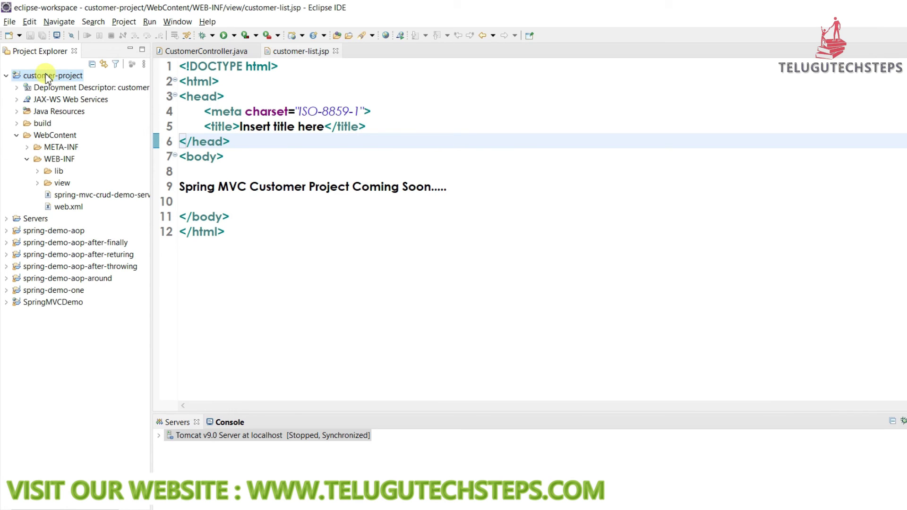
{"action": "right_click", "coordinate": [48, 78]}
{"action": "mouse_move", "coordinate": [76, 290]}
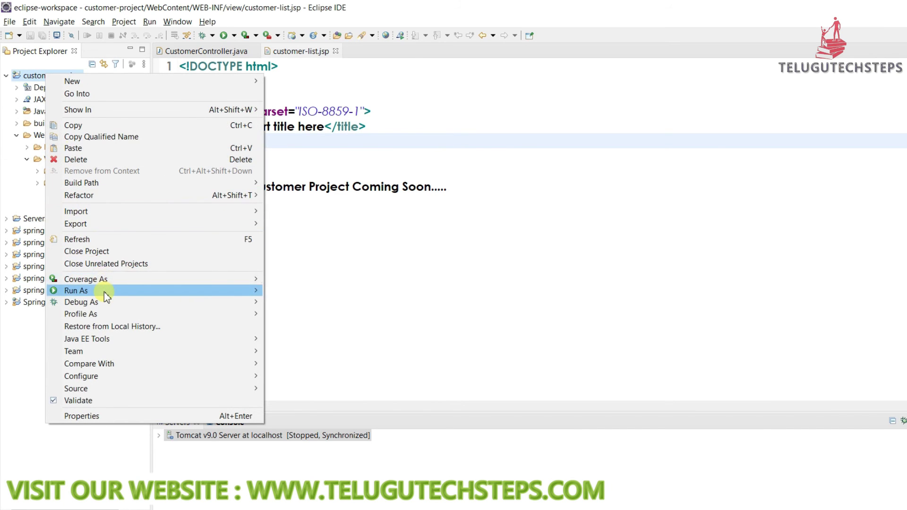
{"action": "left_click", "coordinate": [316, 291]}
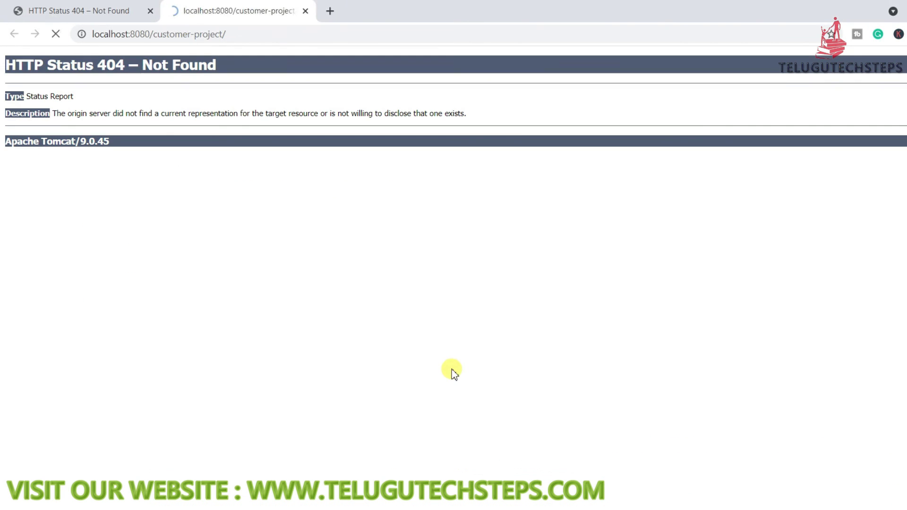
Close the first 404 Chrome tab and place the caret after customer-project/ in the address bar.
{"action": "left_click", "coordinate": [150, 11]}
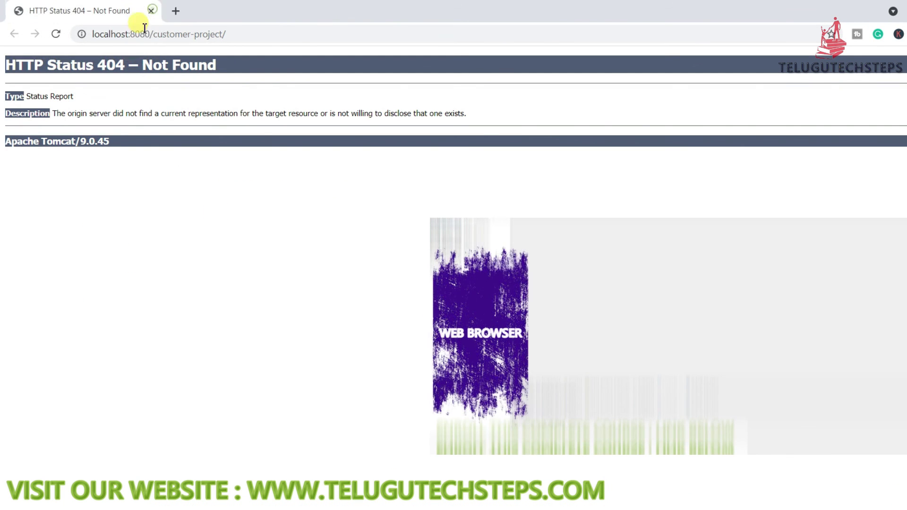
{"action": "left_click", "coordinate": [269, 34]}
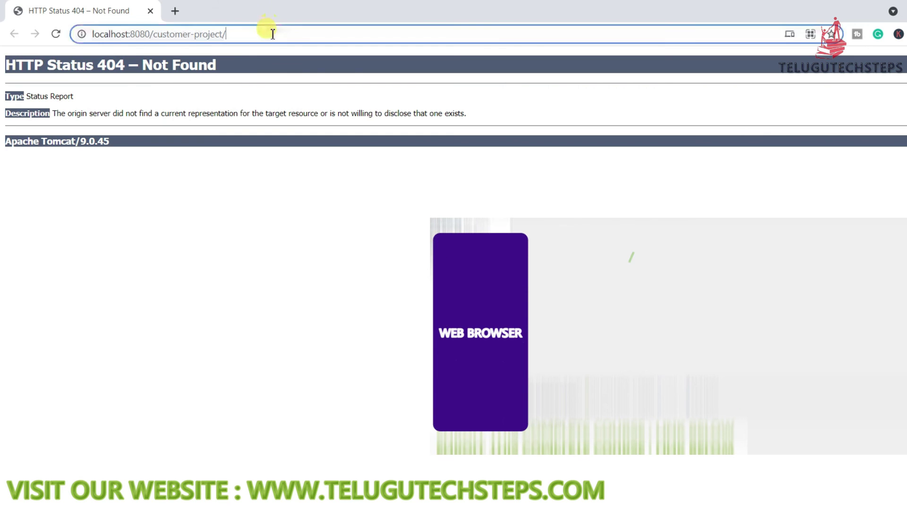
{"action": "left_click", "coordinate": [282, 34]}
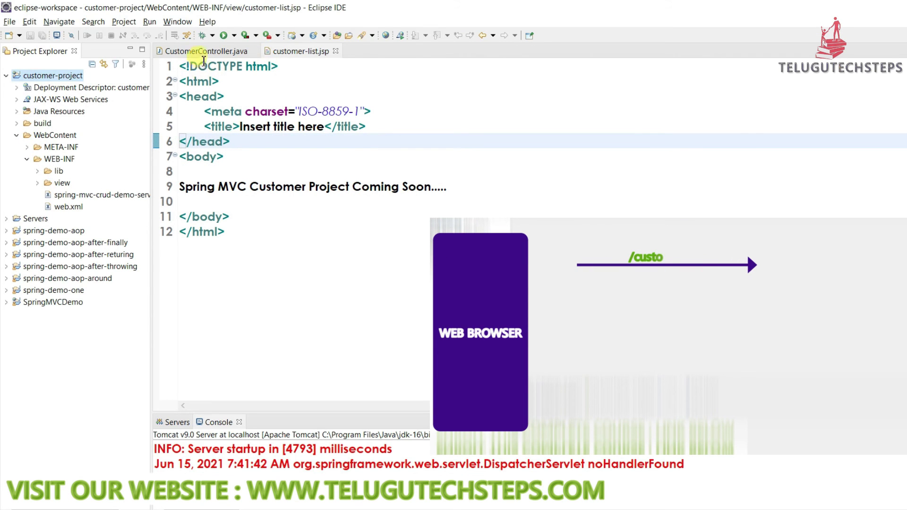
{"action": "left_click", "coordinate": [205, 53]}
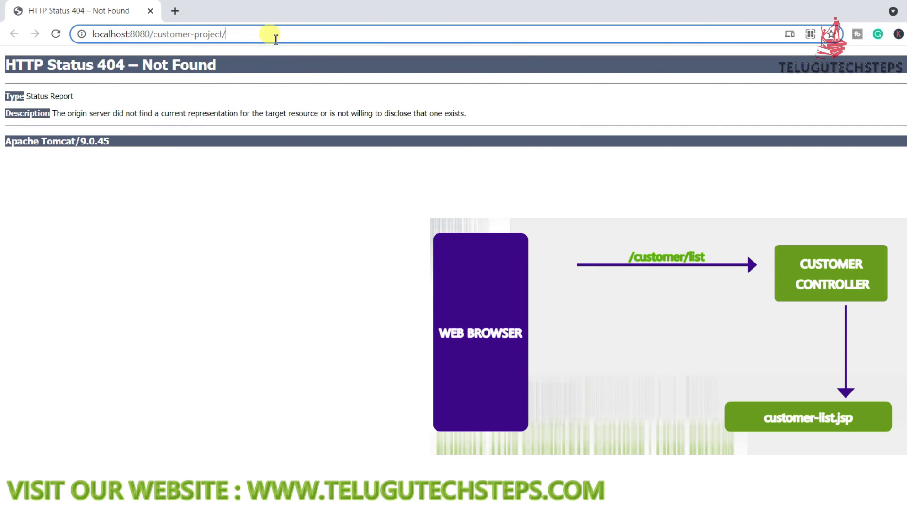
{"action": "type", "text": "c"}
Load localhost:8080/customer-project/customer/list and zoom the page in.
{"action": "key", "text": "End"}
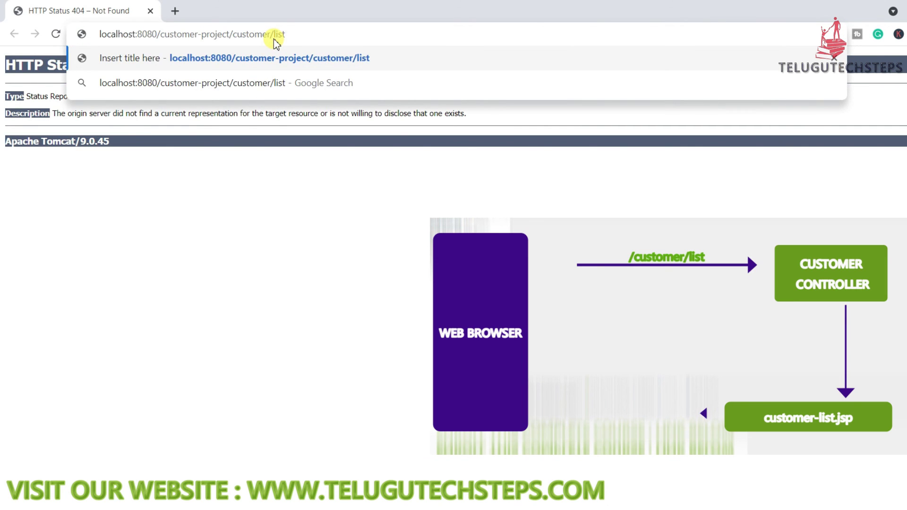
{"action": "key", "text": "Return"}
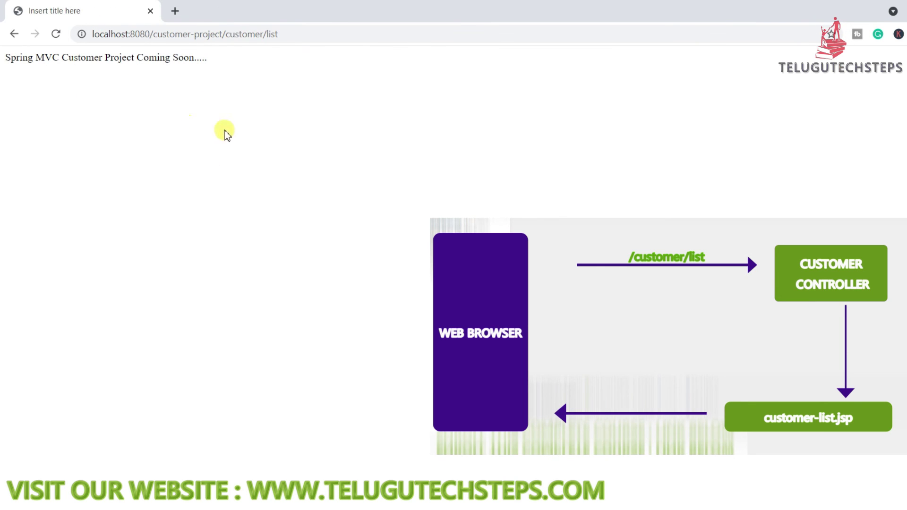
{"action": "key", "text": "ctrl+plus"}
{"action": "key", "text": "ctrl+plus"}
{"action": "key", "text": "ctrl+plus"}
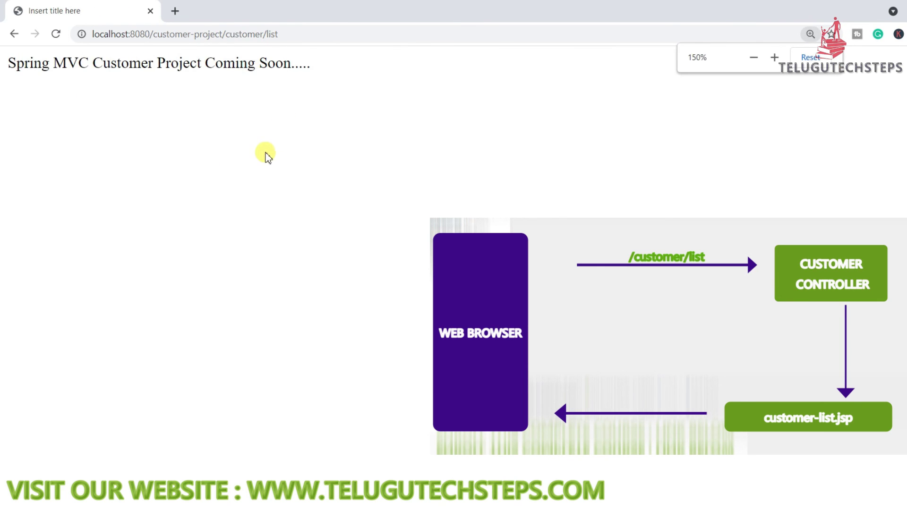